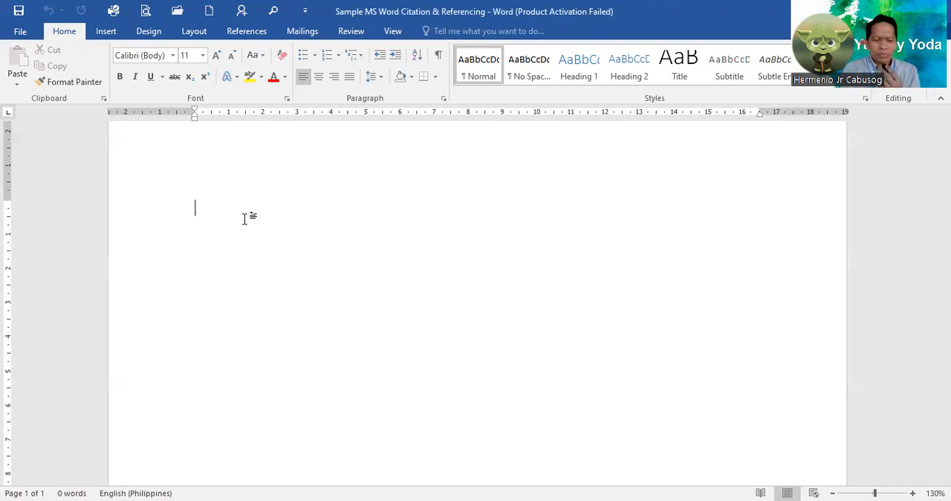
Write the text "The man is good" at the start of the blank document, with its first line indented.
key(Return)
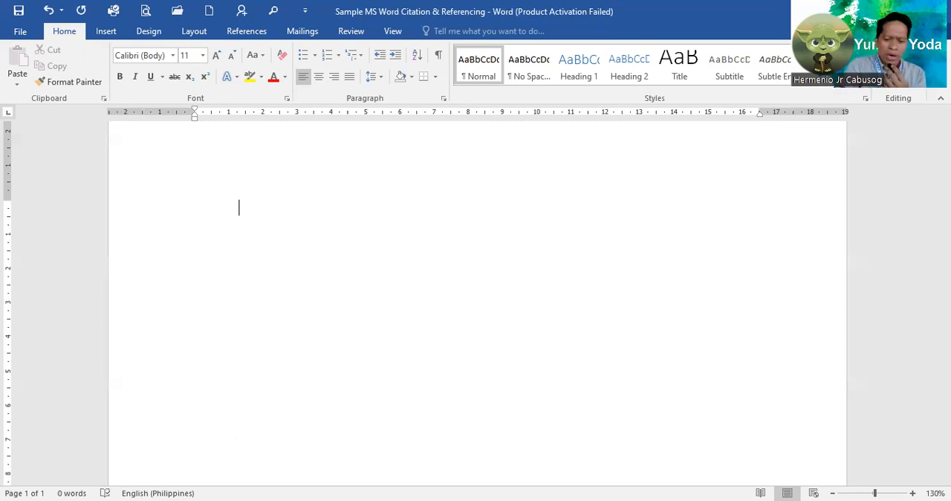
text(T)
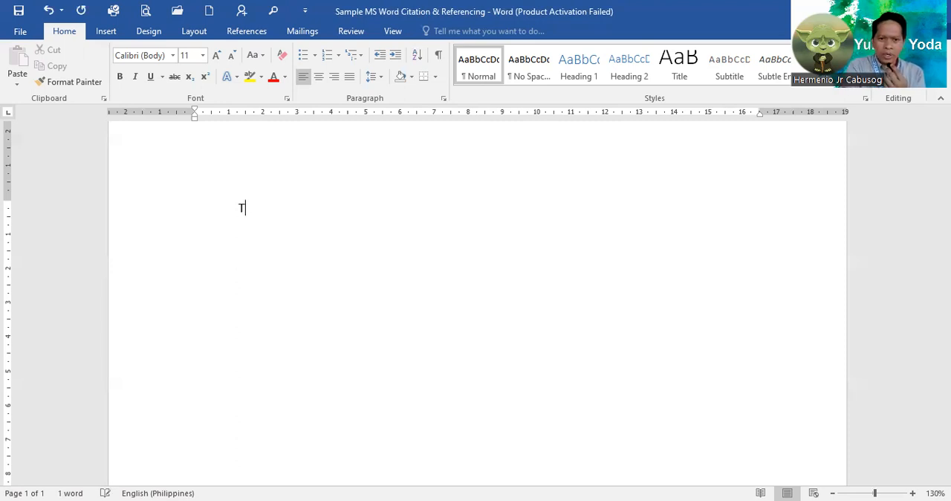
text(he )
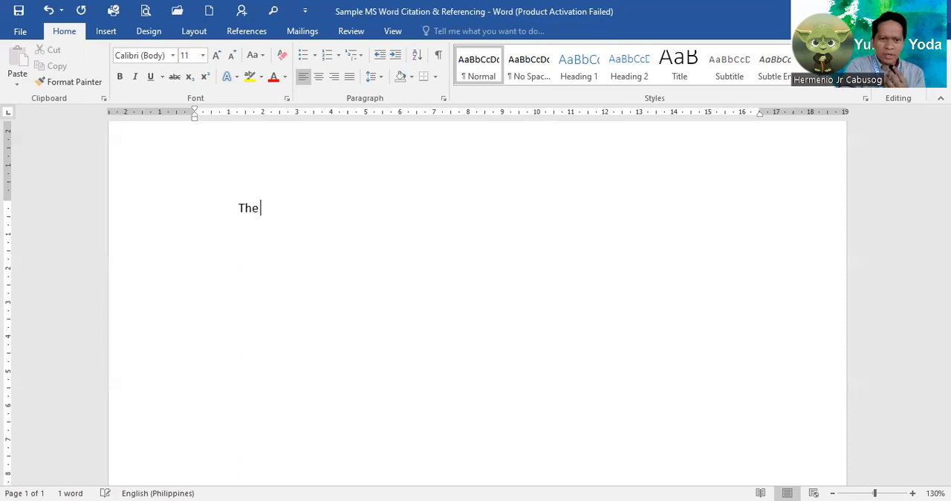
text(man is goo)
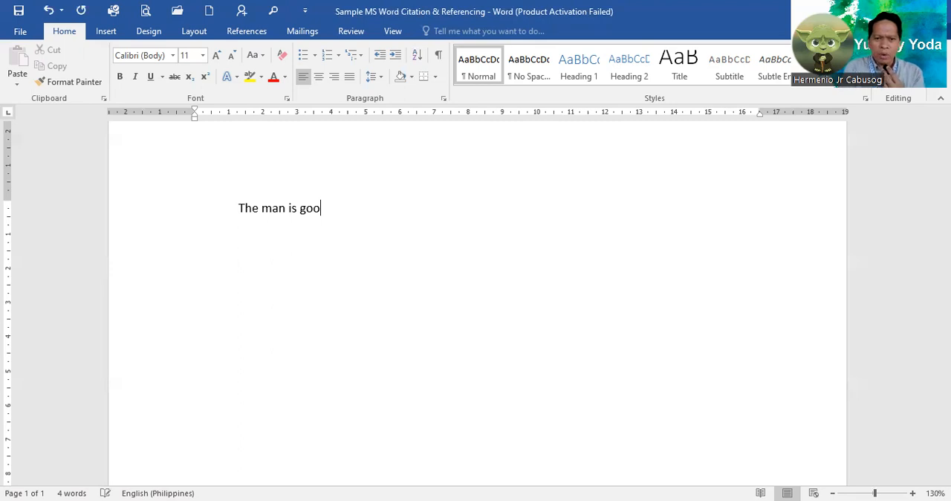
text(d)
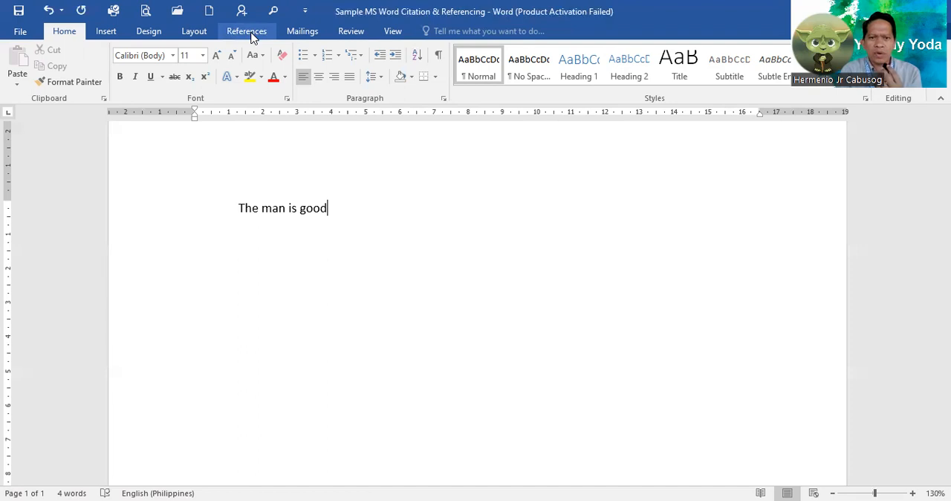
Check which citation styles are available for the document, leaving APA Sixth Edition selected.
click(235, 33)
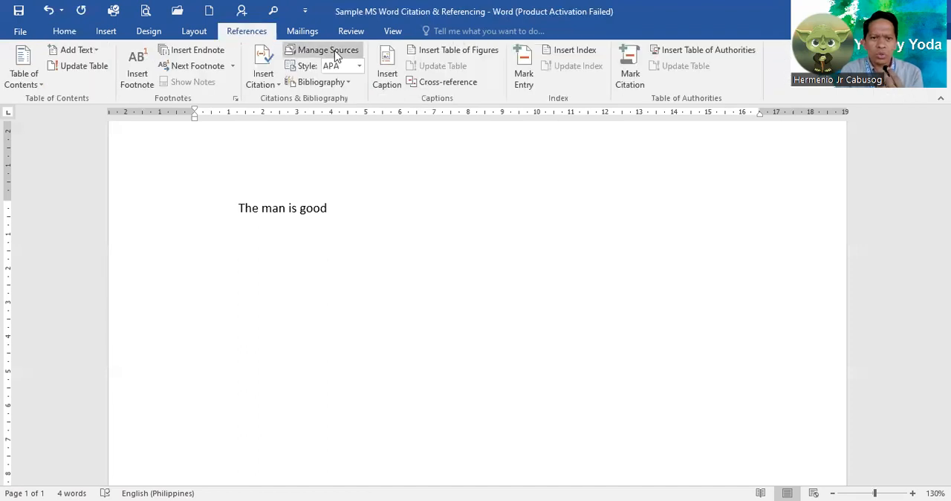
click(360, 67)
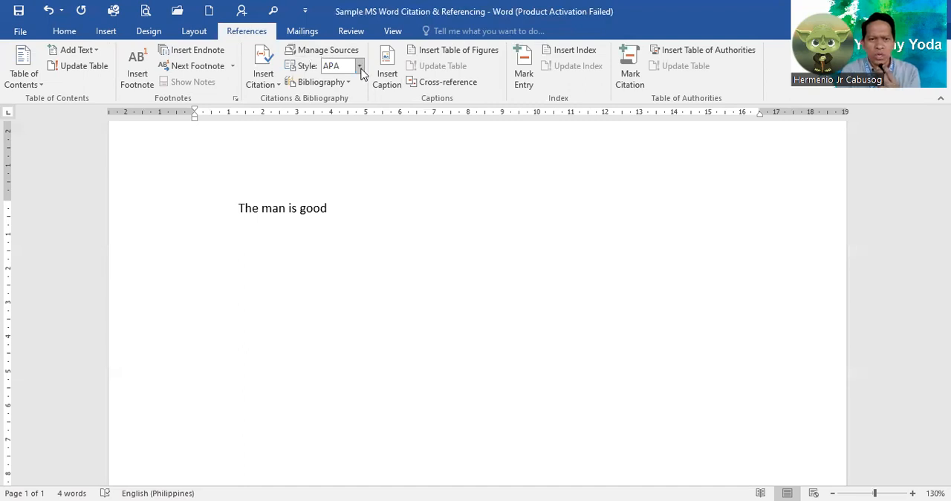
click(361, 68)
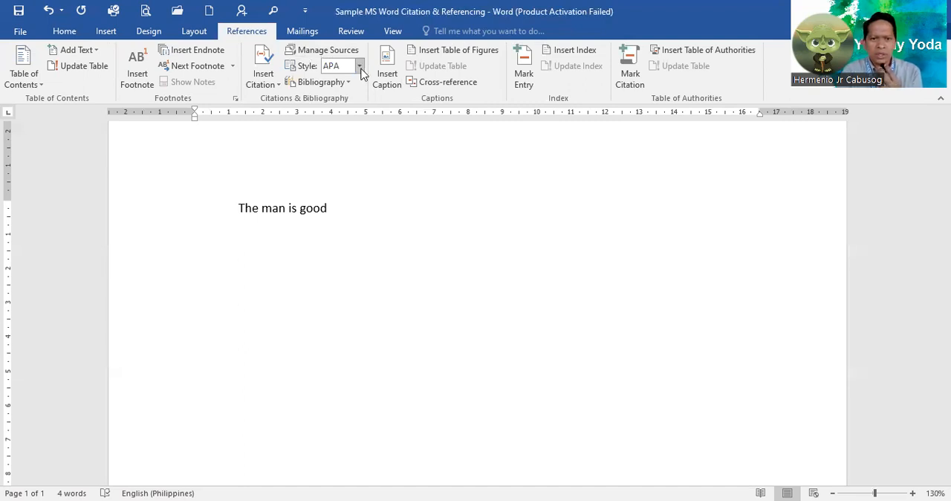
click(360, 67)
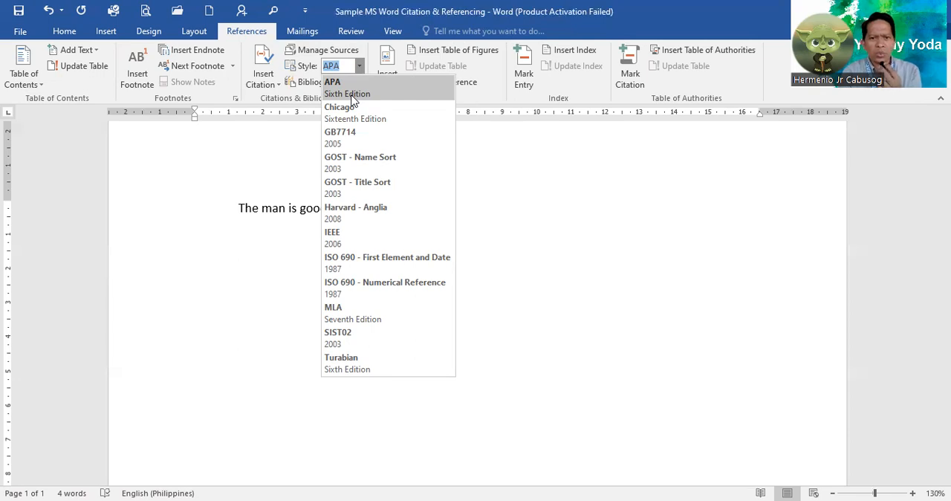
click(231, 153)
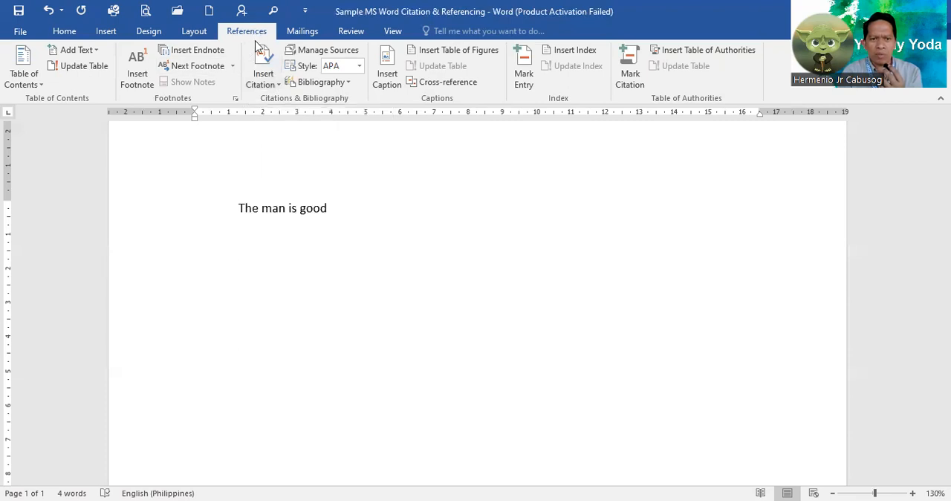
Start a new citation source after "The man is good" and set its source type to Book.
click(276, 90)
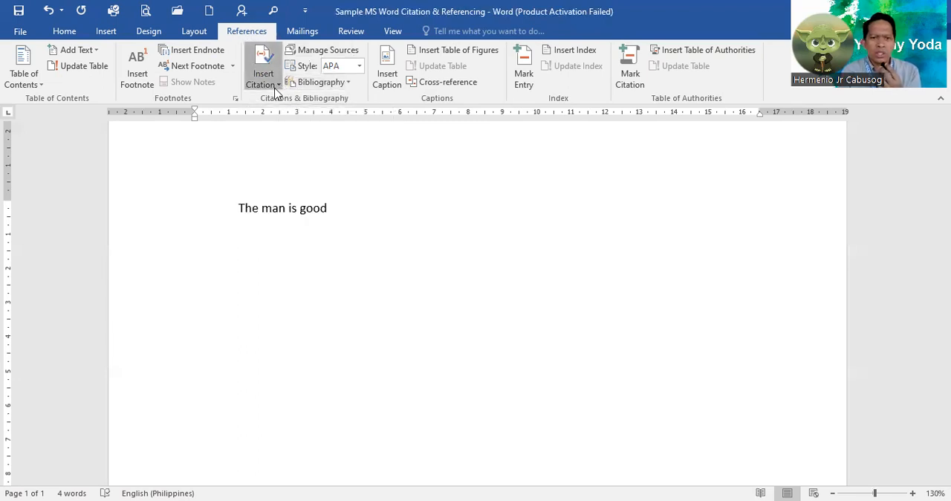
click(278, 88)
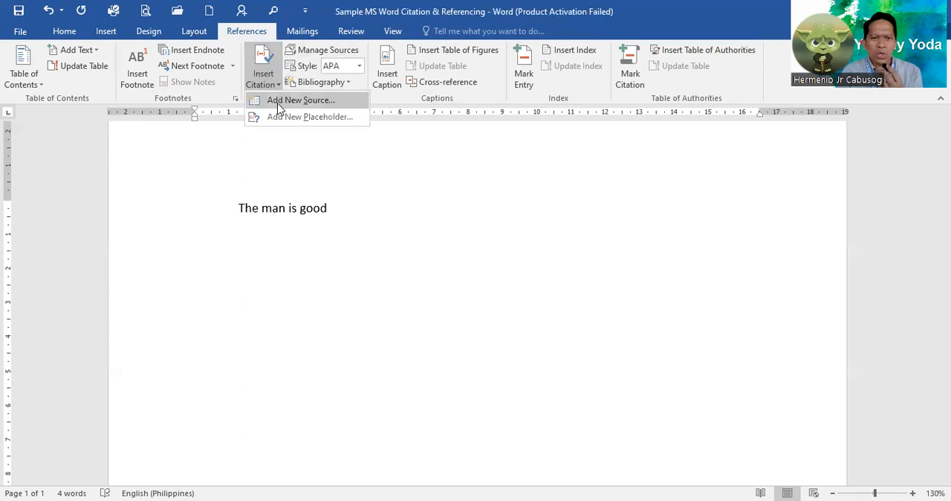
click(278, 102)
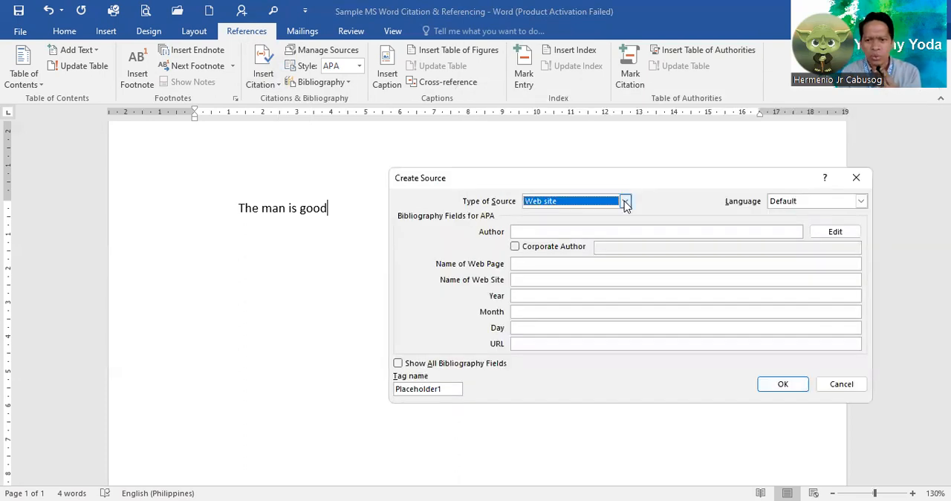
click(625, 202)
scroll(628, 224, up, 1)
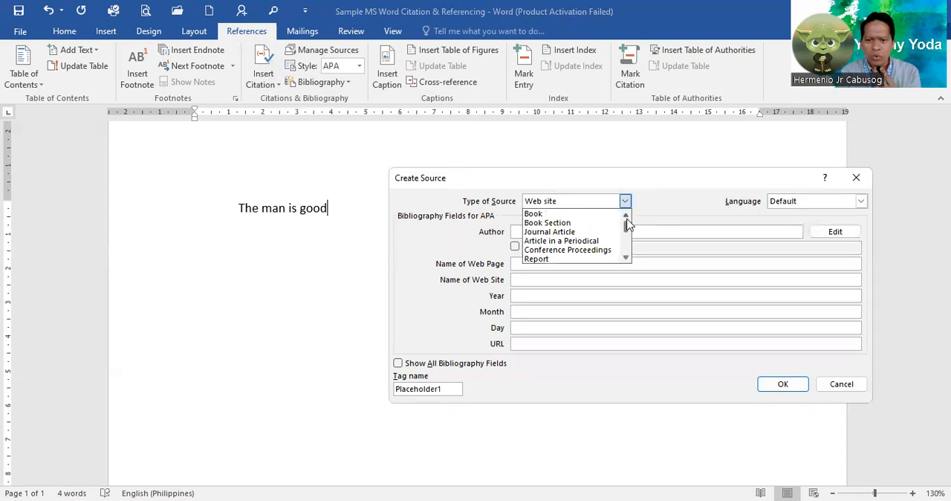
click(627, 258)
click(627, 258)
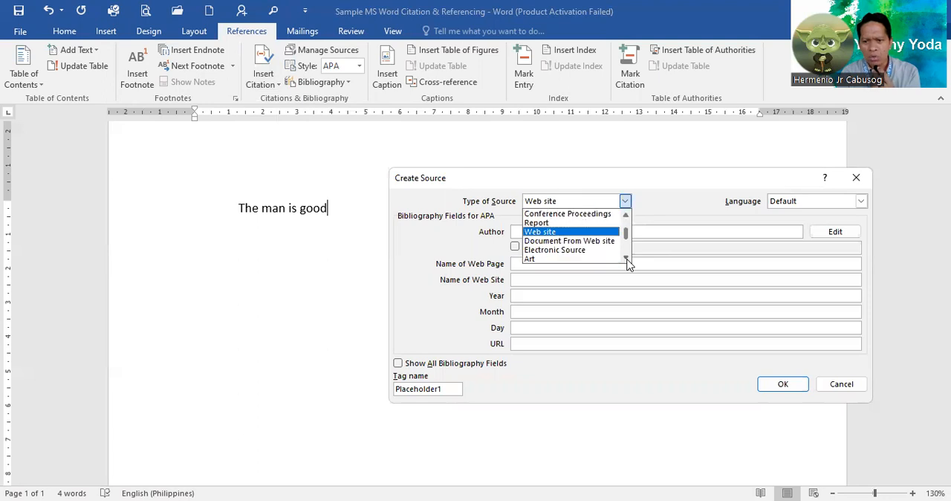
scroll(628, 260, down, 2)
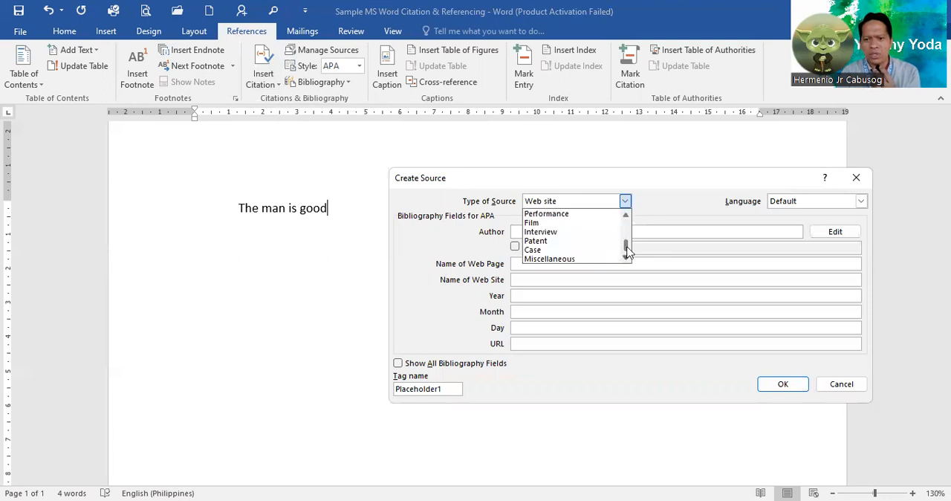
scroll(627, 232, up, 4)
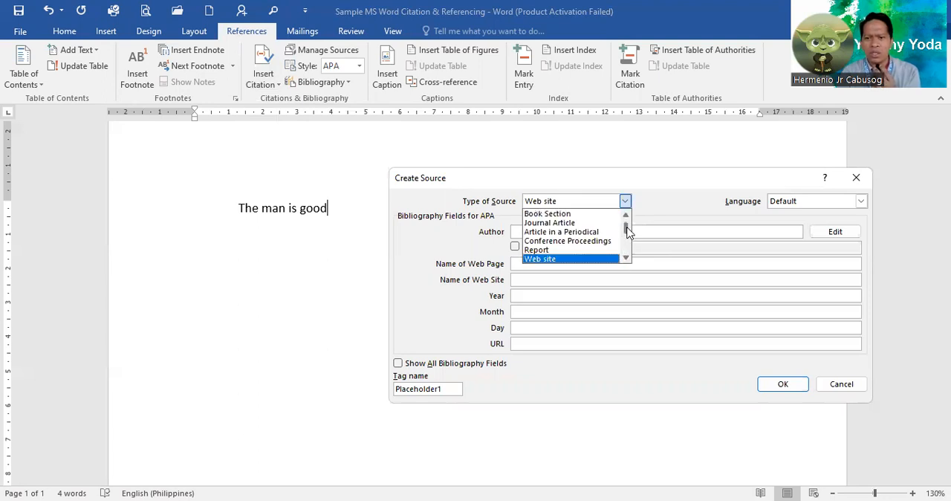
click(627, 216)
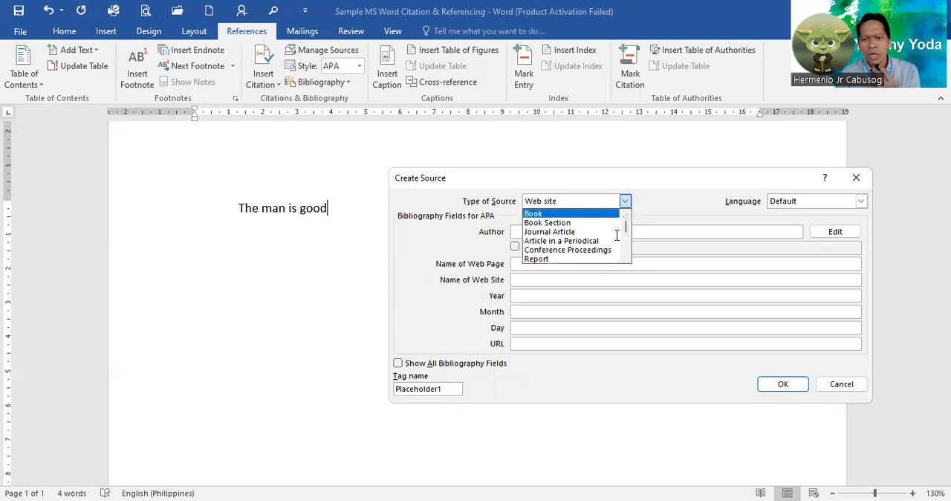
click(579, 215)
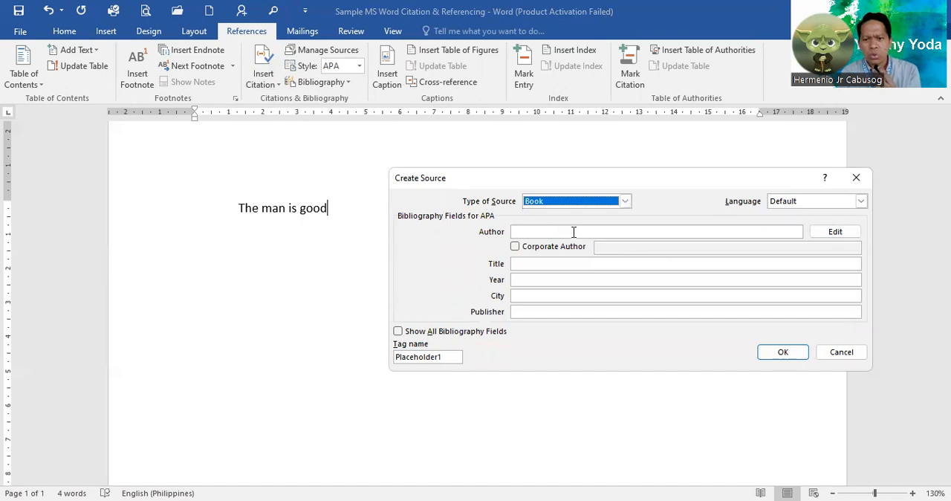
Enter "Rizal, Jose P." as the author of the book source.
click(574, 232)
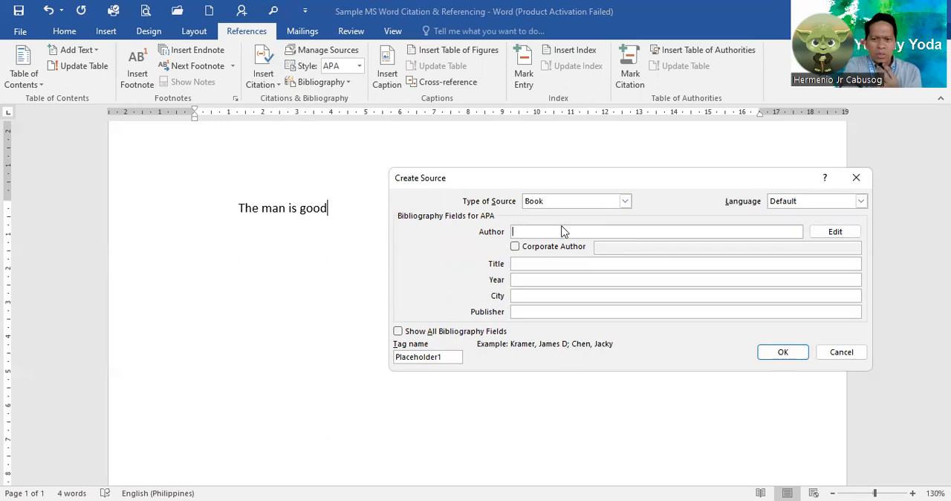
text(Rizal,)
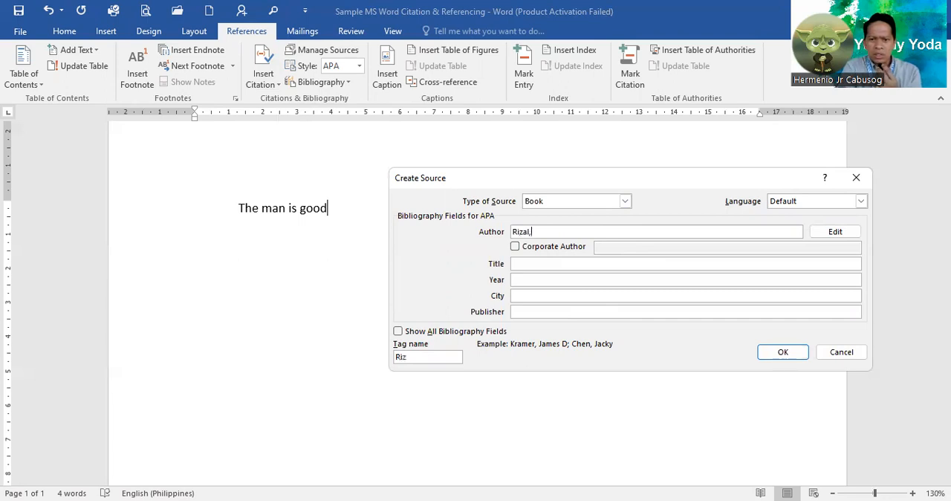
text( Jo)
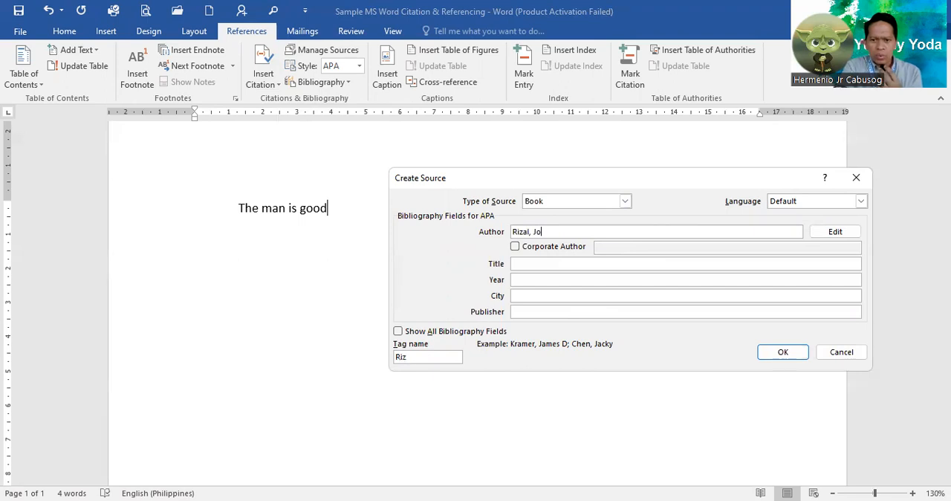
text(se )
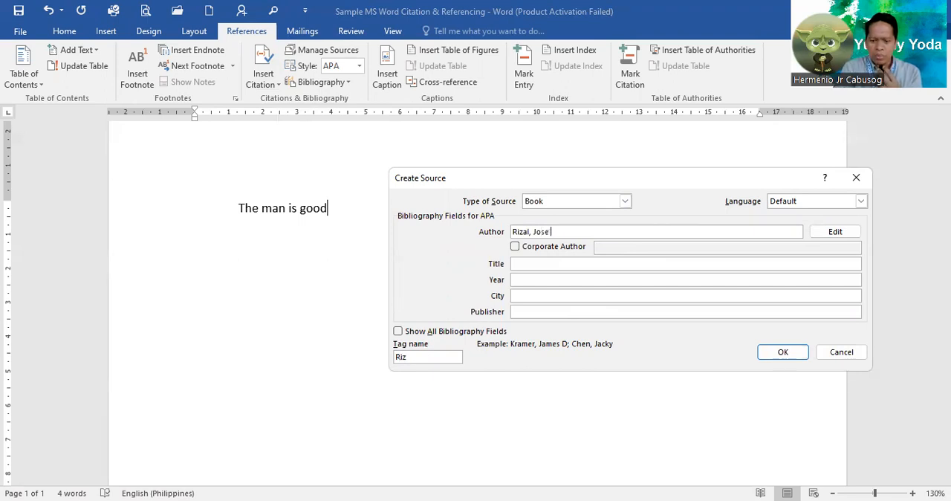
text(P.)
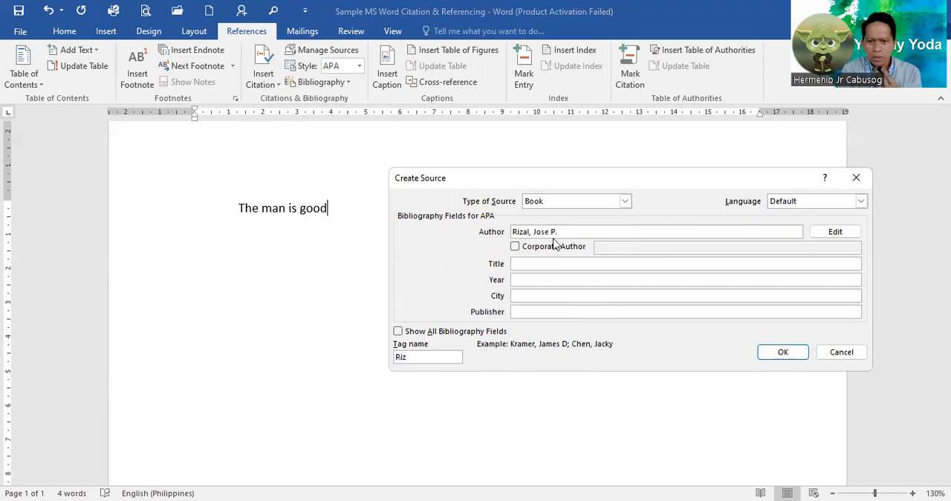
Enter "Noli Me Tangere" as the title of the book source.
click(518, 267)
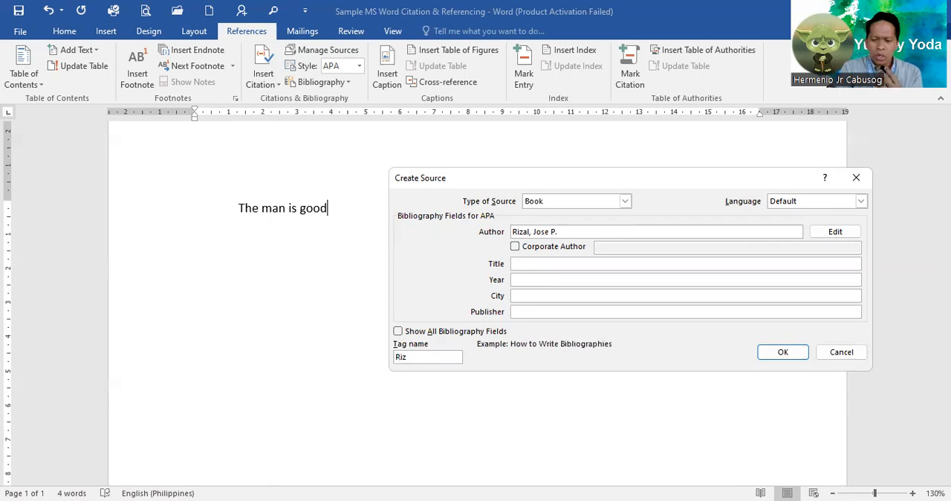
text(N)
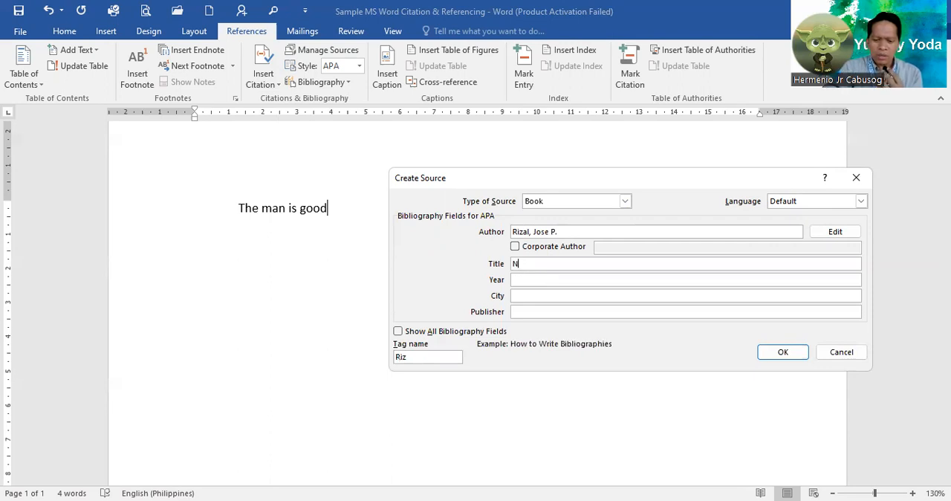
text(oli)
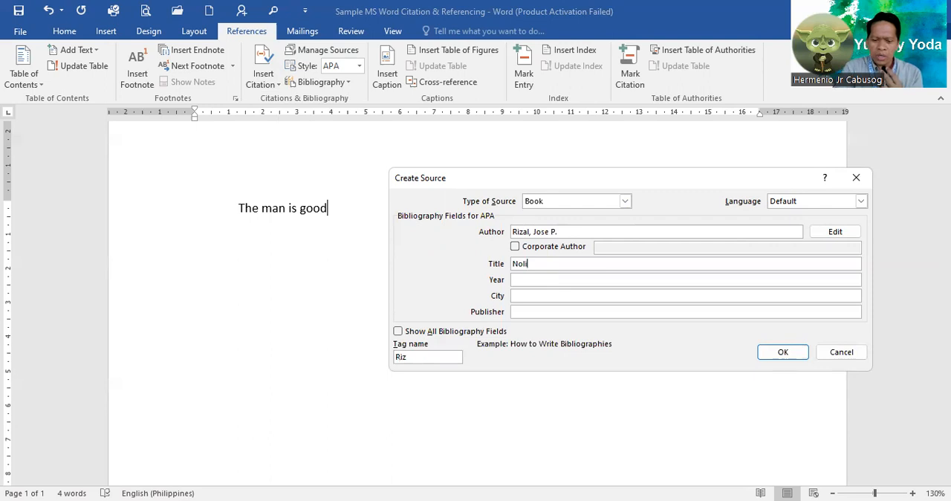
text( Me Tangere)
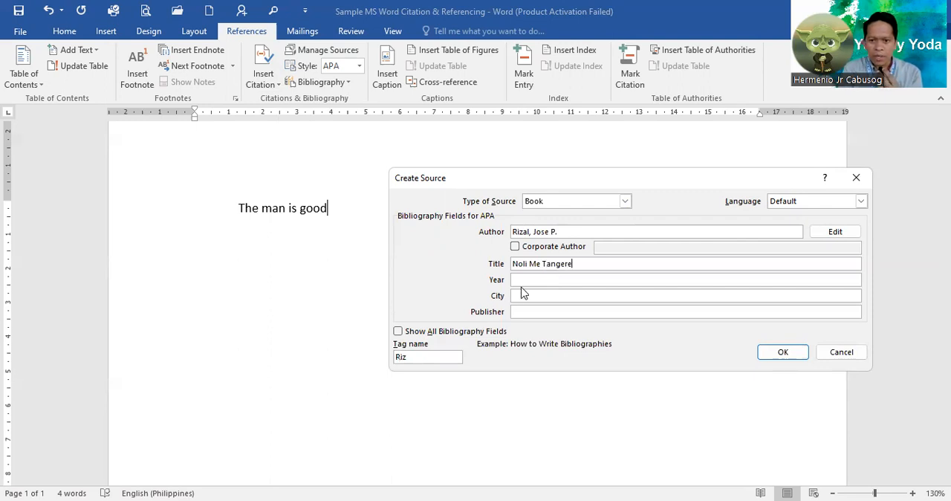
Set the publication year of the book source to 2019.
click(524, 281)
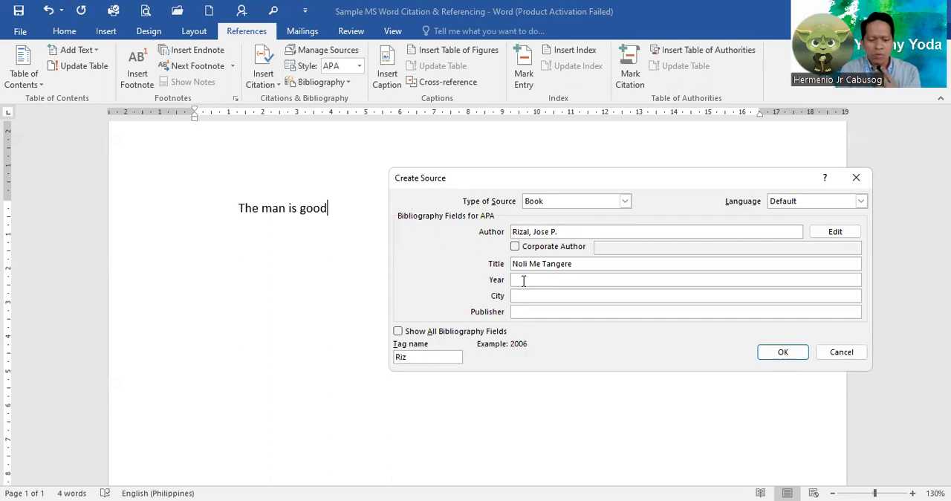
text(2)
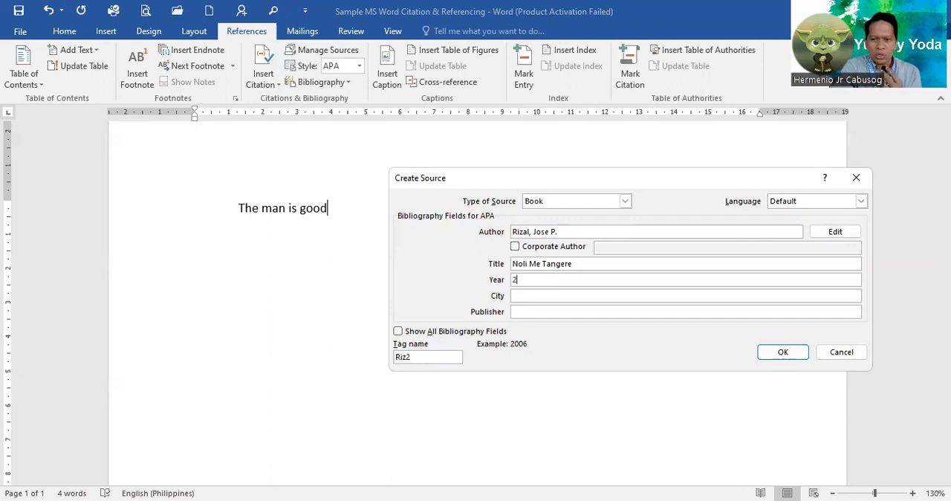
text(01)
text(1)
text(9)
Extend the book title with the edition so it reads "Noli Me Tangere, 11 edition".
click(608, 264)
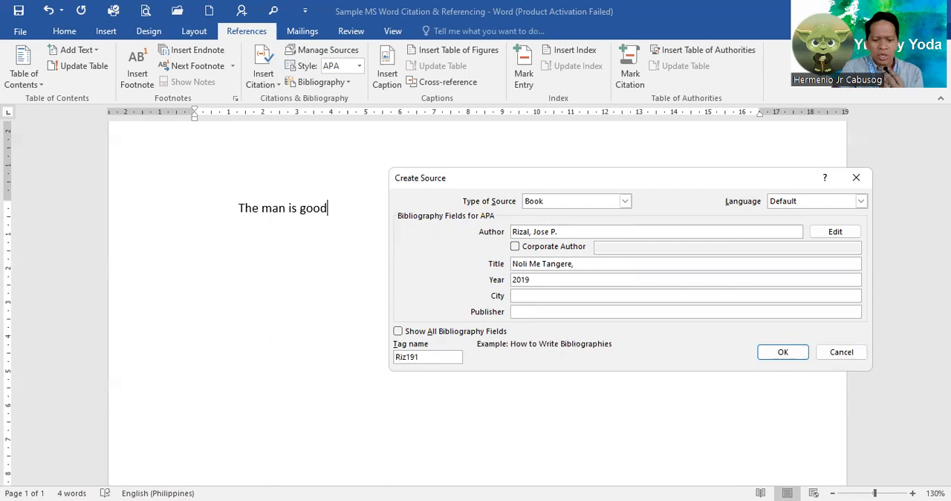
text(11)
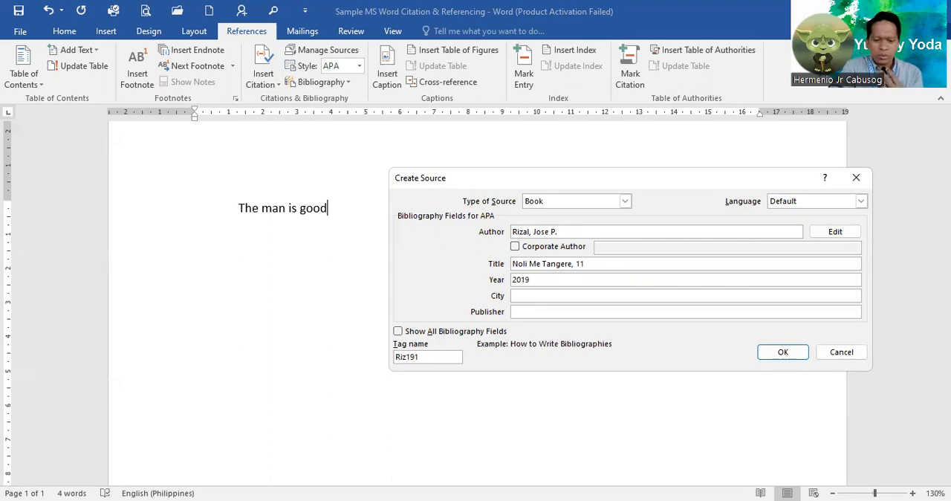
text( edit)
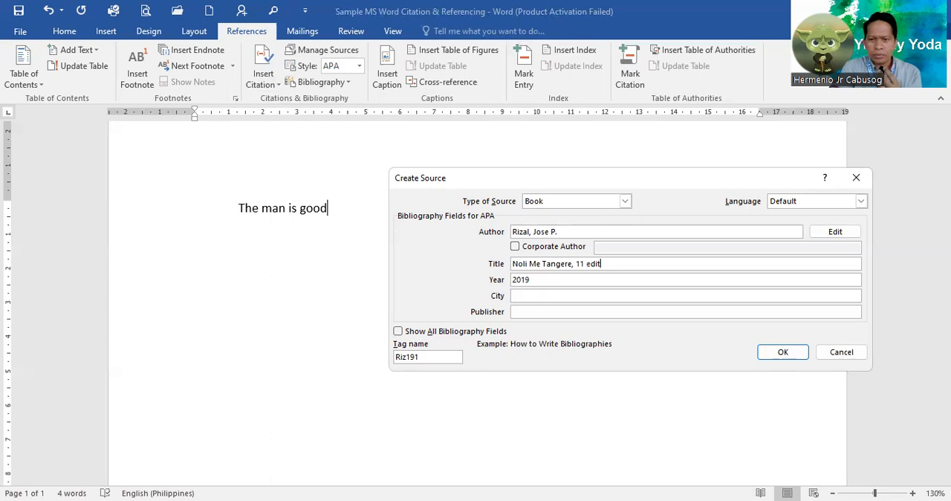
text(ion)
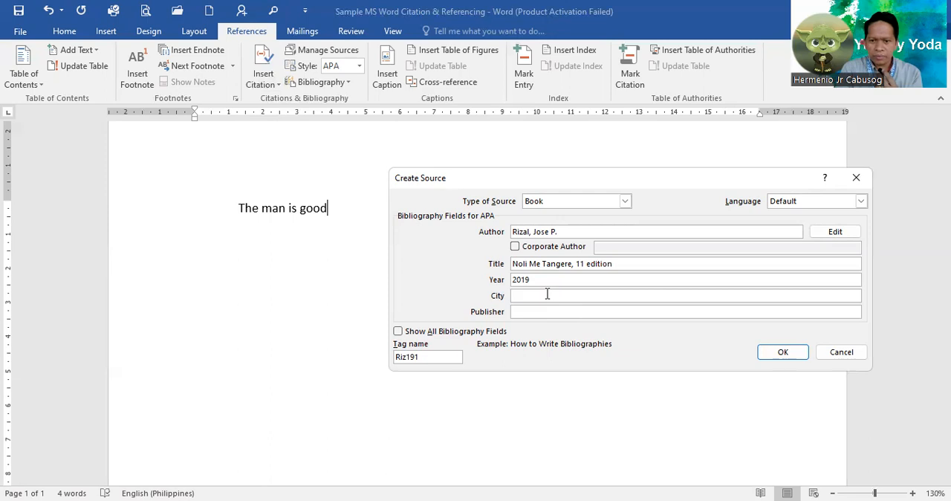
Enter "Manila" as the city of the book source.
click(547, 294)
text(Mania)
key(BackSpace)
text(m)
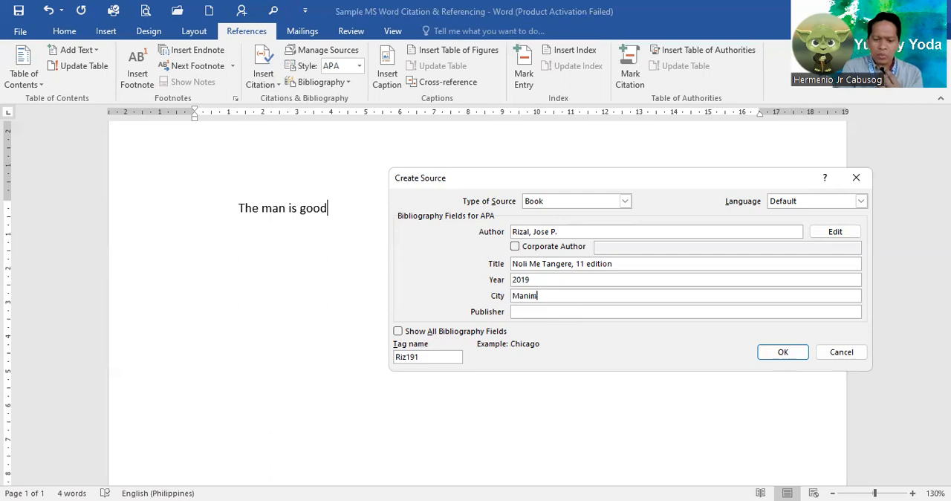
key(BackSpace)
text(la)
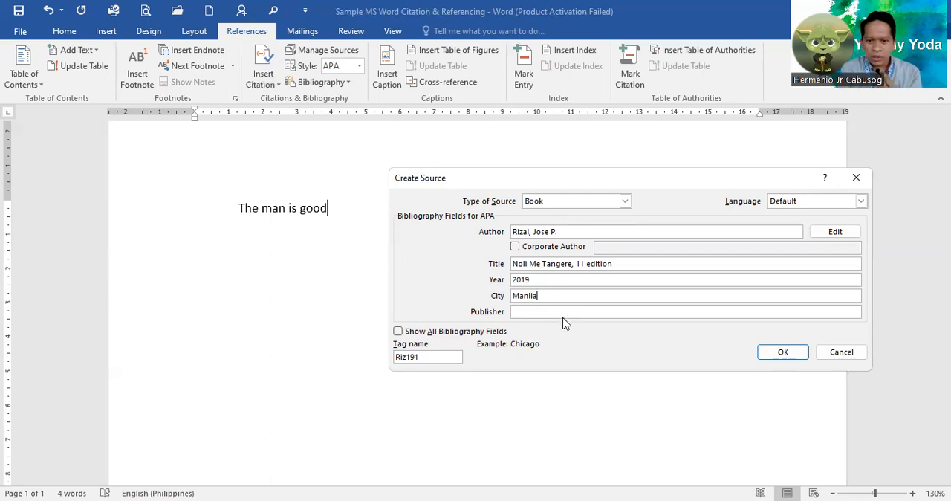
Set the publisher to "National Bookstore" and insert the new source's citation, ending the sentence with a period.
key(Tab)
text(Na)
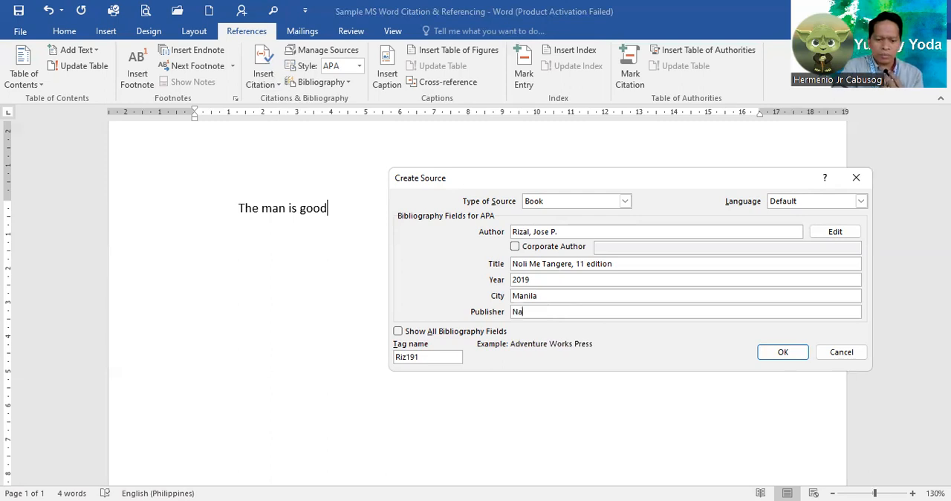
text(tiona)
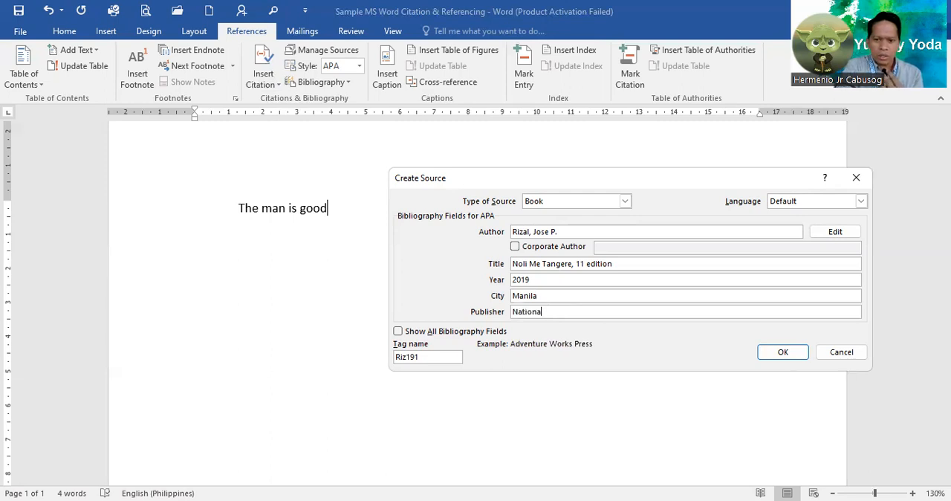
text(Bookstore)
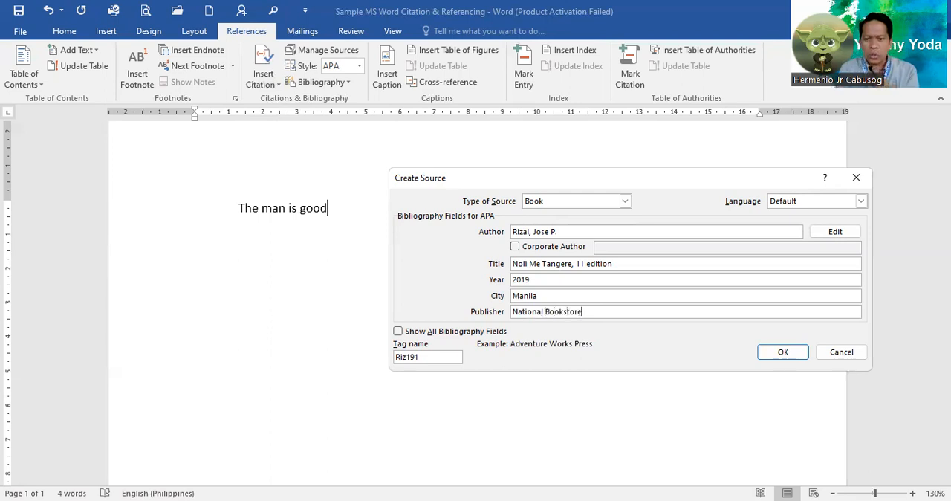
click(781, 354)
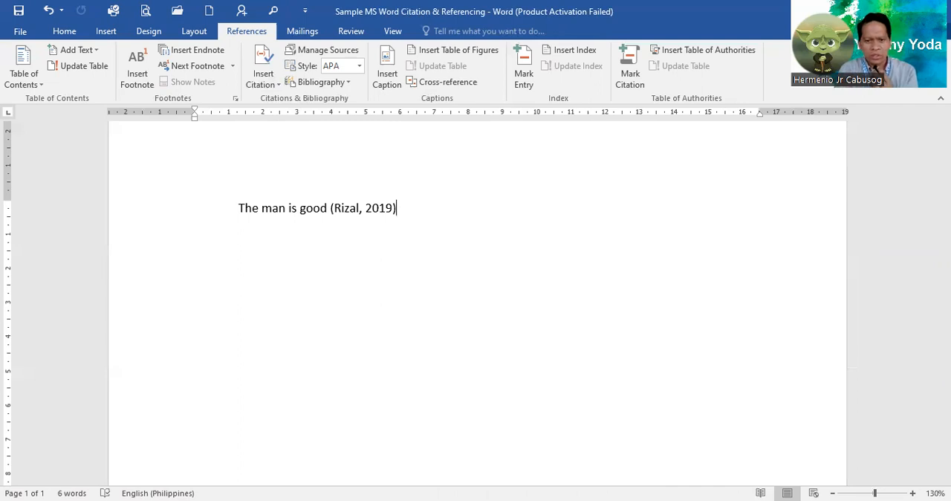
text(.)
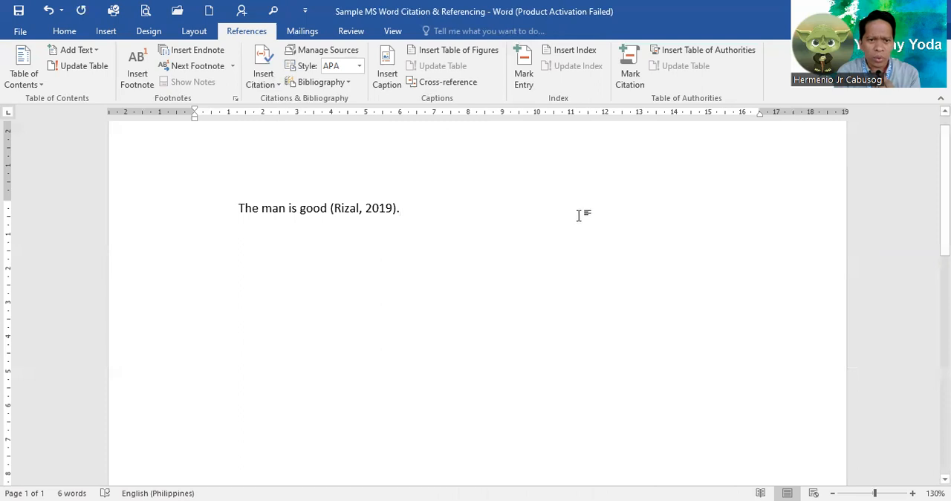
click(275, 88)
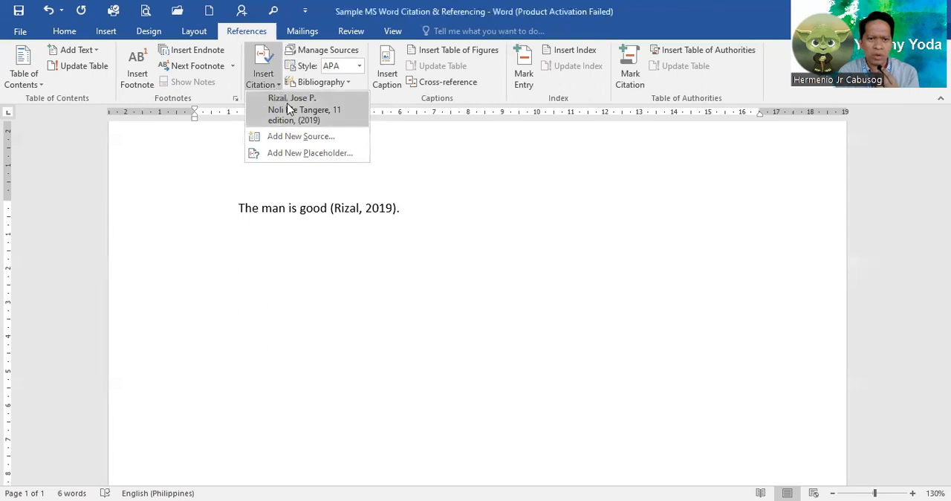
click(311, 138)
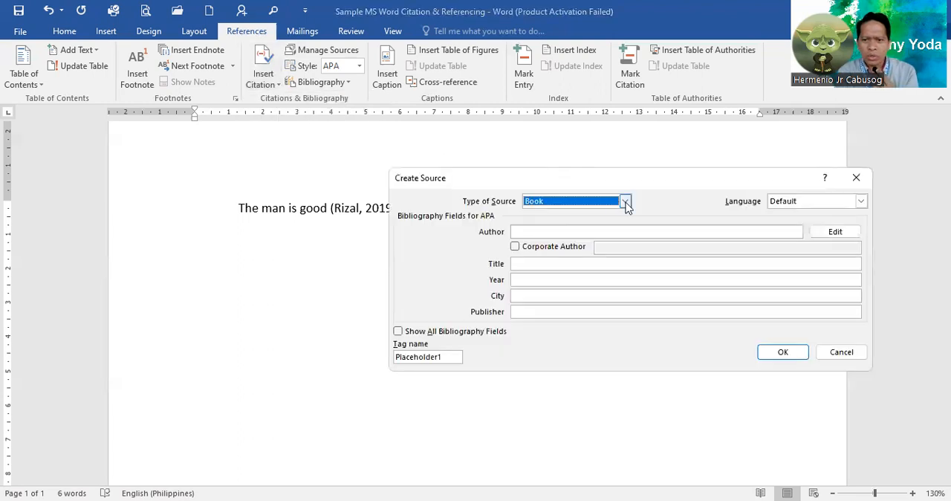
click(625, 201)
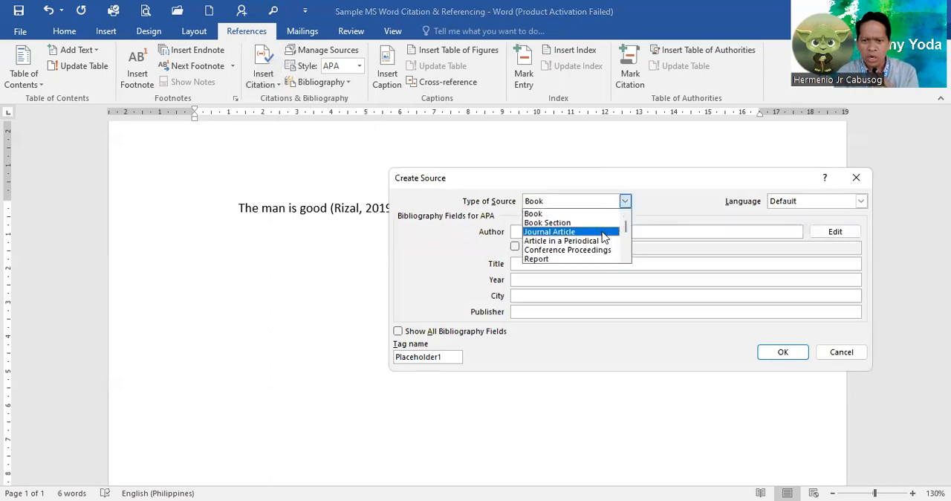
click(602, 233)
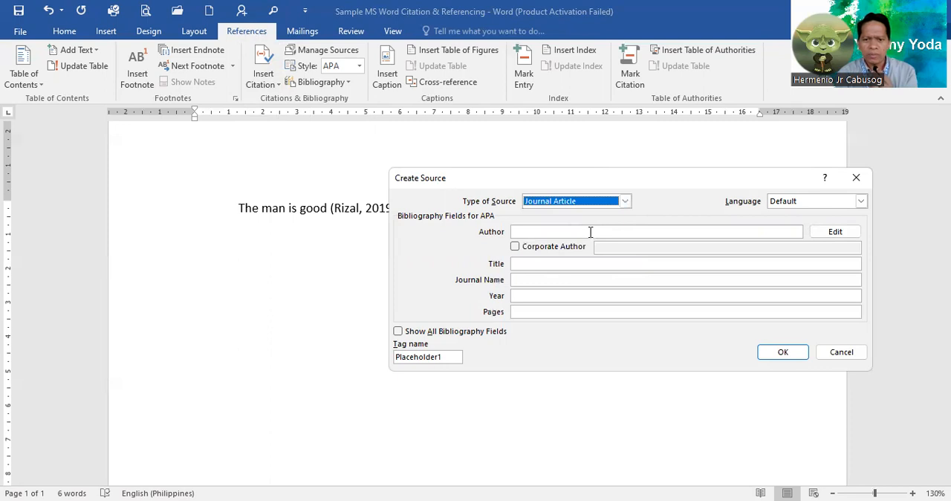
click(591, 231)
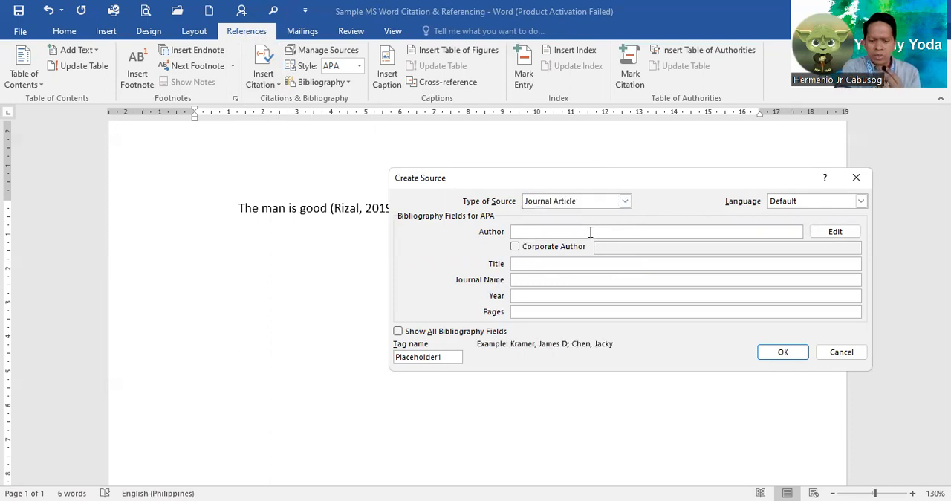
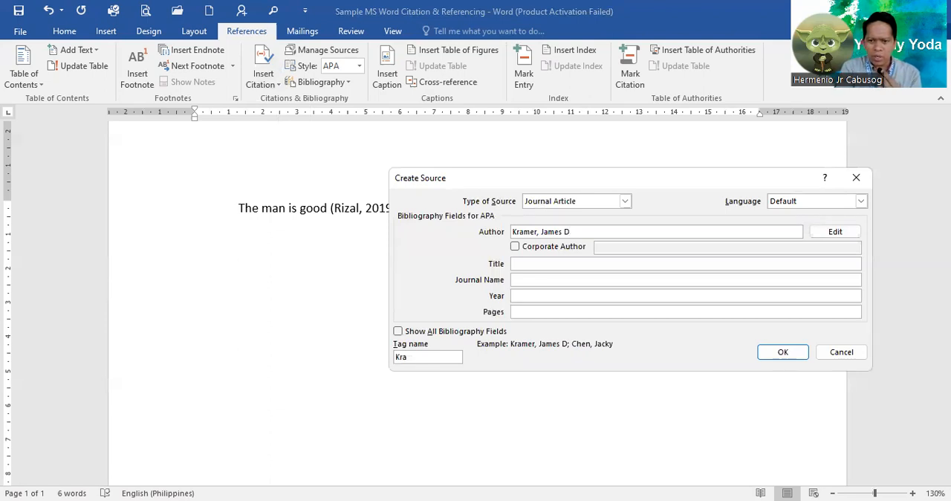
text(;)
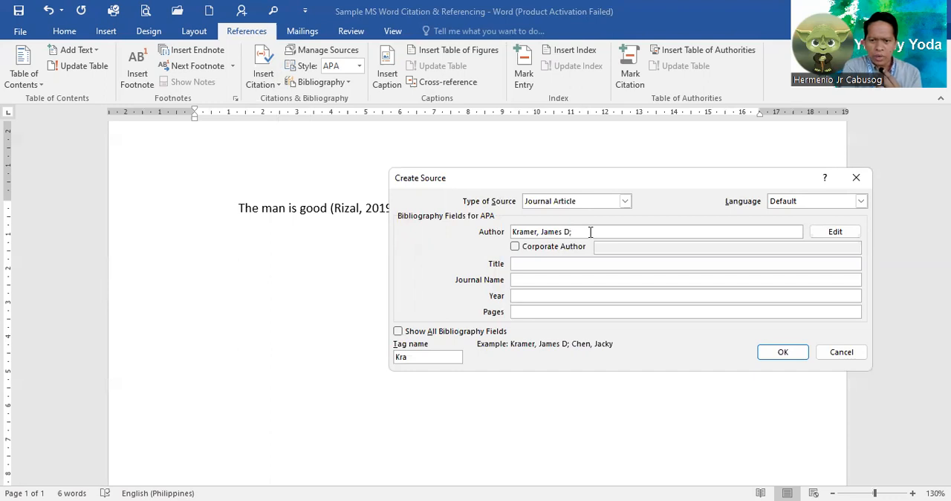
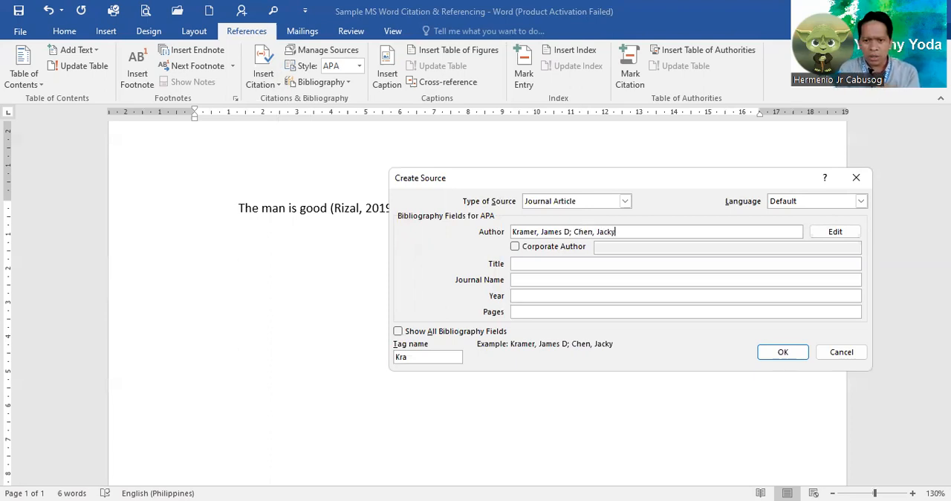
click(527, 264)
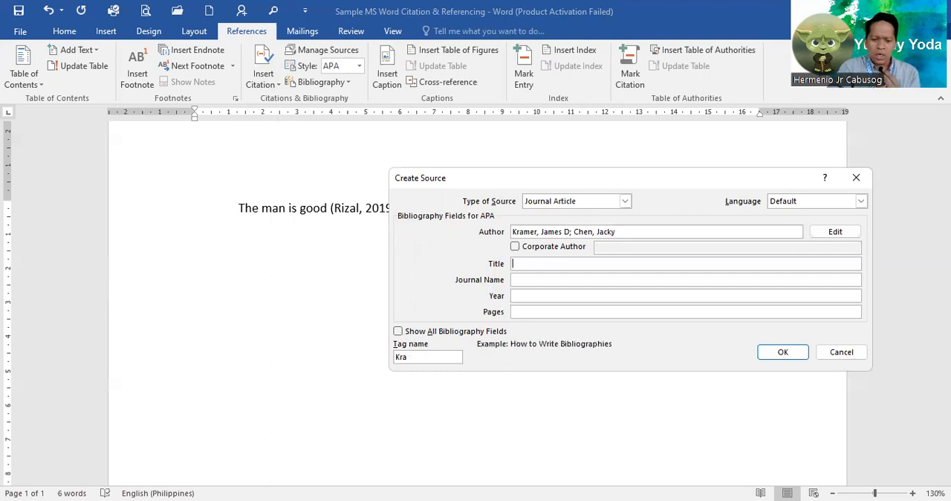
text(His)
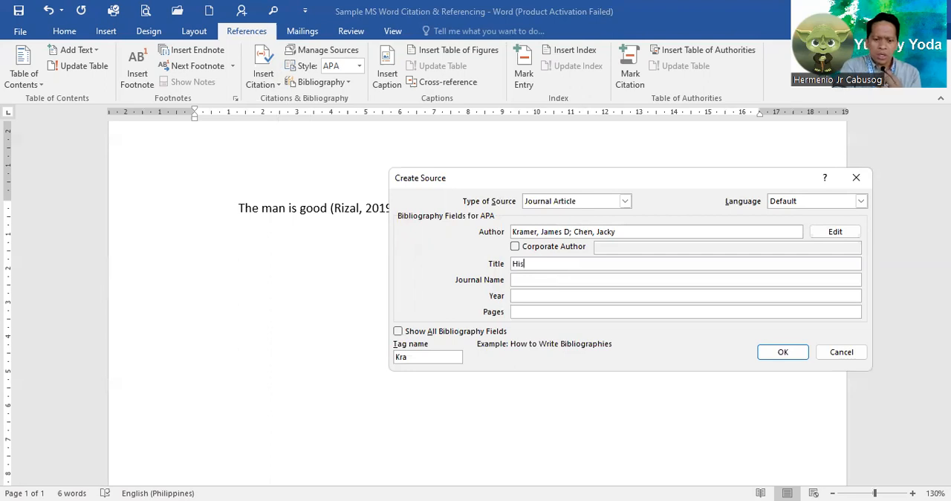
text(to)
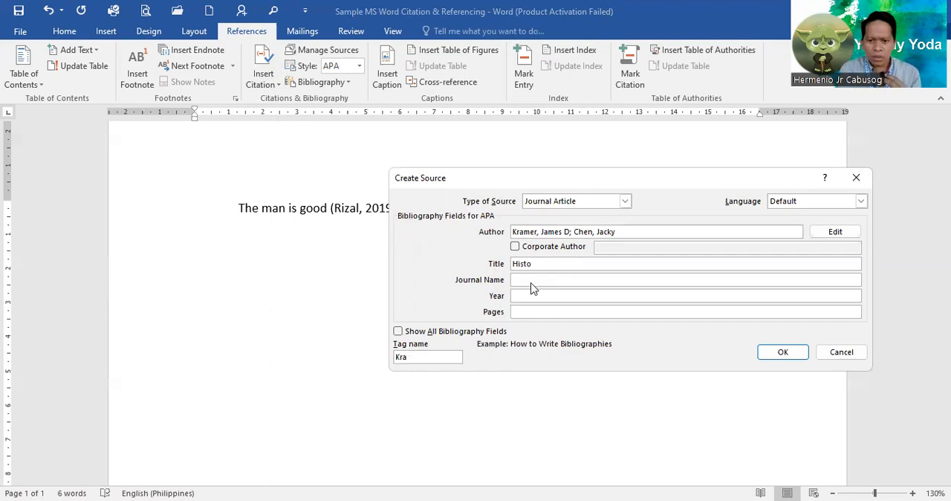
drag(568, 178, 532, 243)
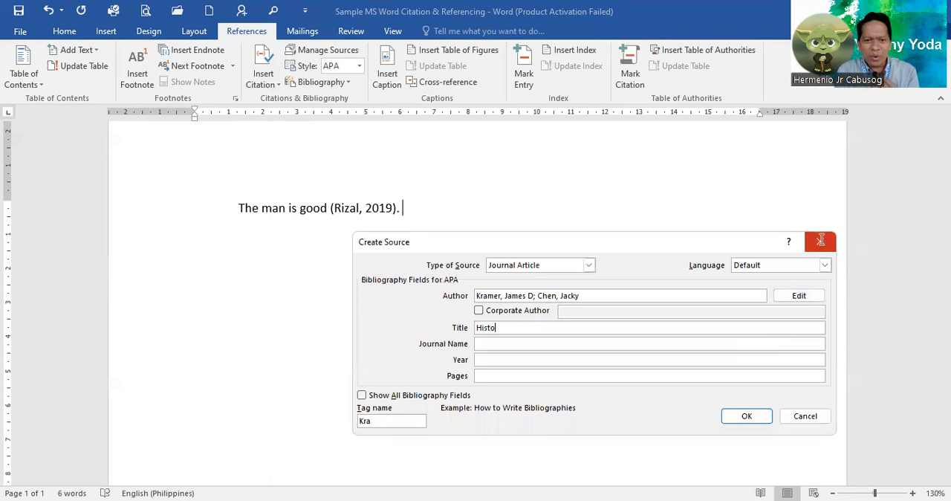
key(Escape)
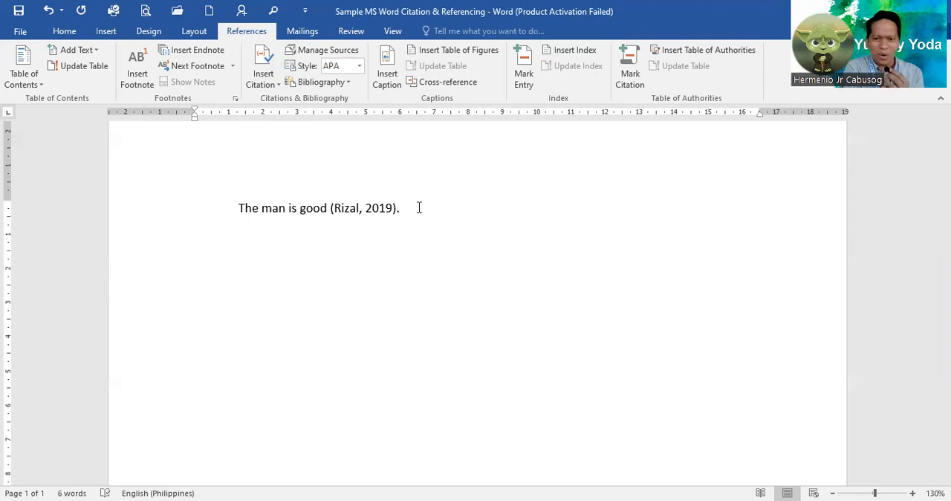
Start a second sentence after the citation with "According to" and the surnames of the two authors joined by "and".
text(A)
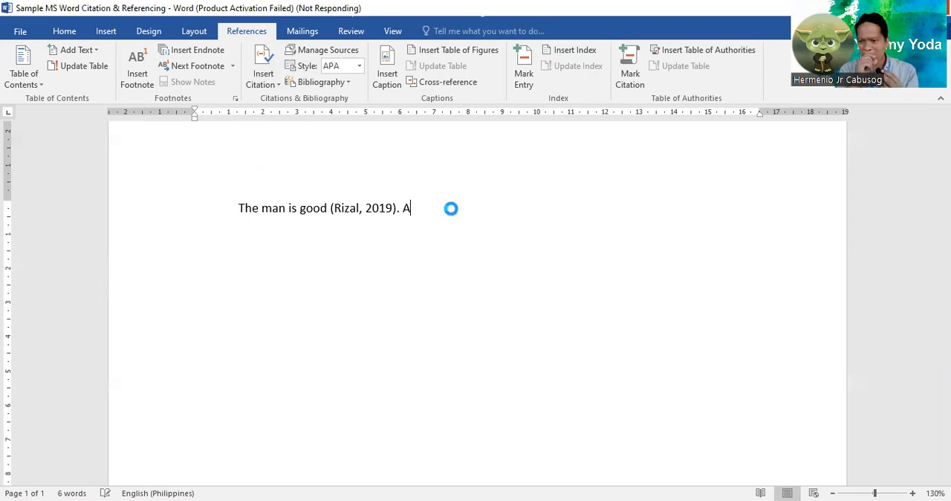
text(ccor)
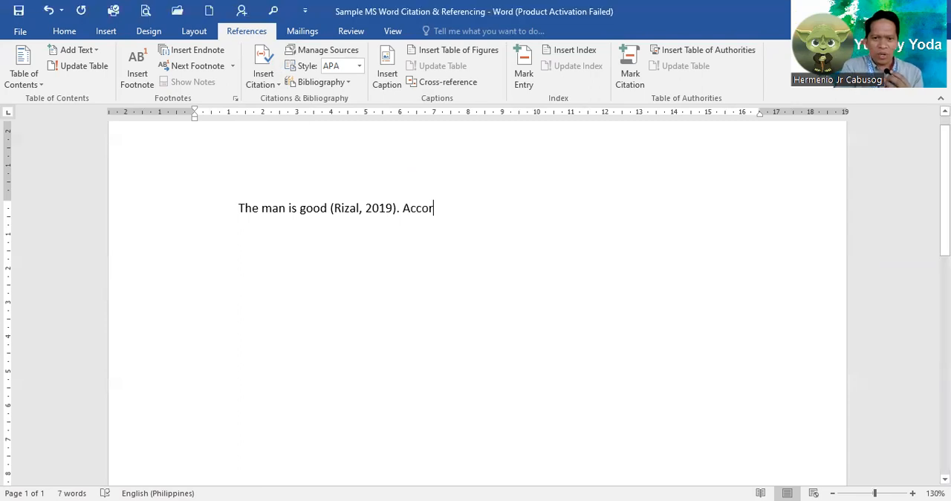
text(d)
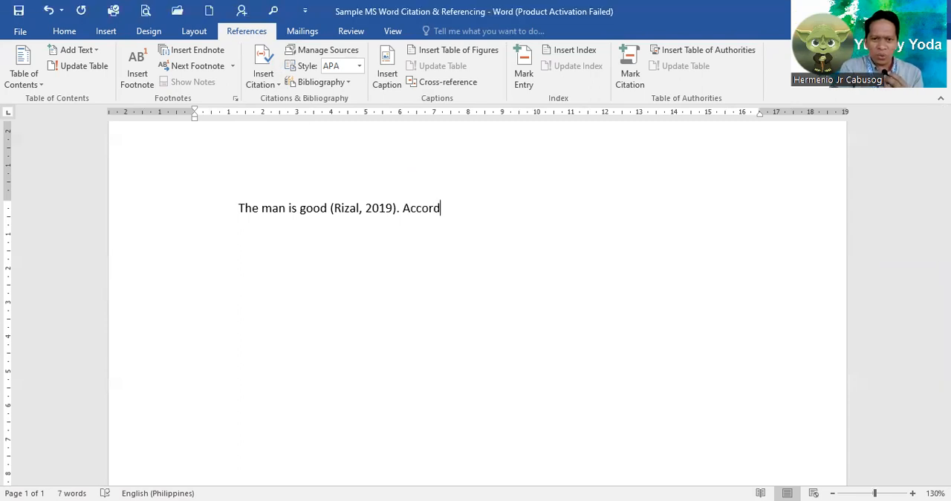
text(ing )
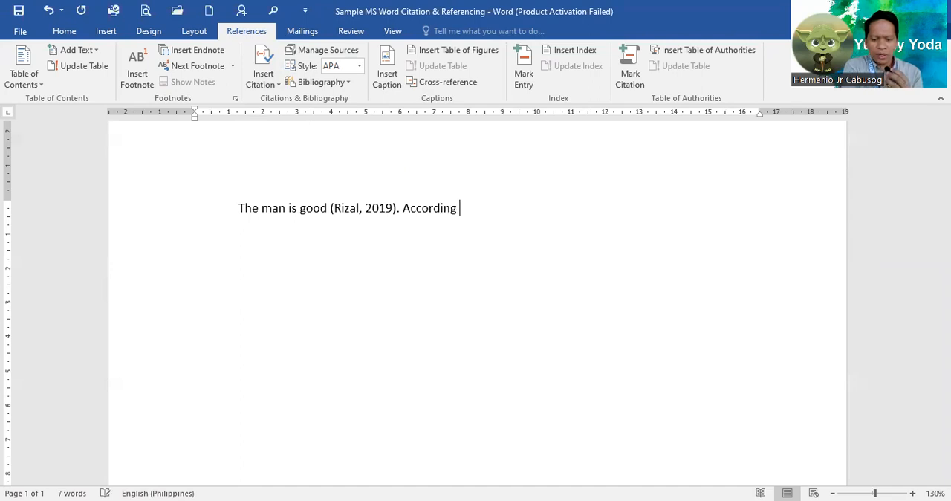
text(to Chen )
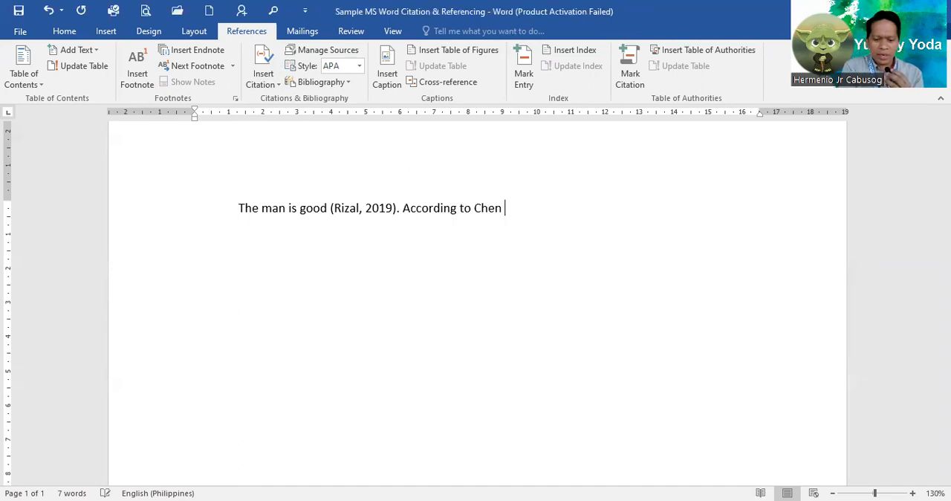
text(And)
key(BackSpace)
key(BackSpace)
key(BackSpace)
key(BackSpace)
text(a)
text(nd )
text(K)
text(ram)
text(ee)
key(BackSpace)
text(r)
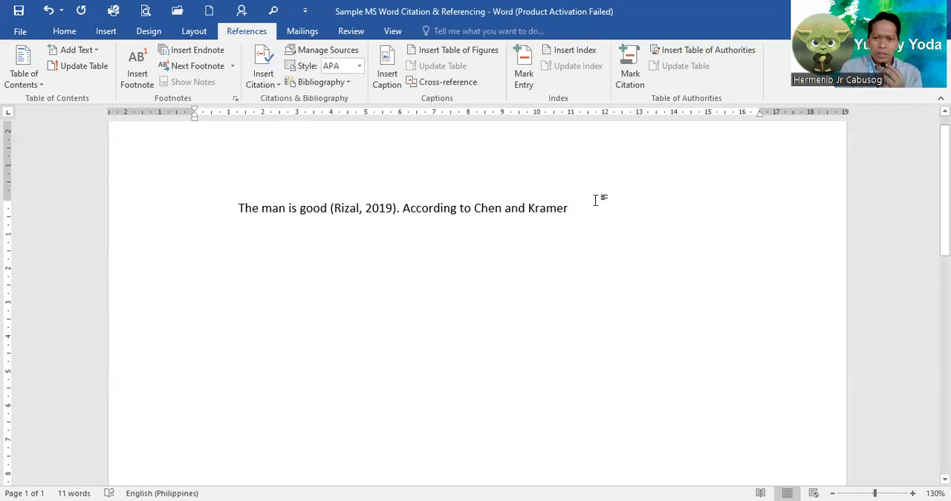
Continue the second sentence after the authors' surnames with "life is full of good".
text(life)
text( i)
text(s )
text(foo)
text(l)
key(BackSpace)
key(BackSpace)
key(BackSpace)
key(BackSpace)
text(ull of)
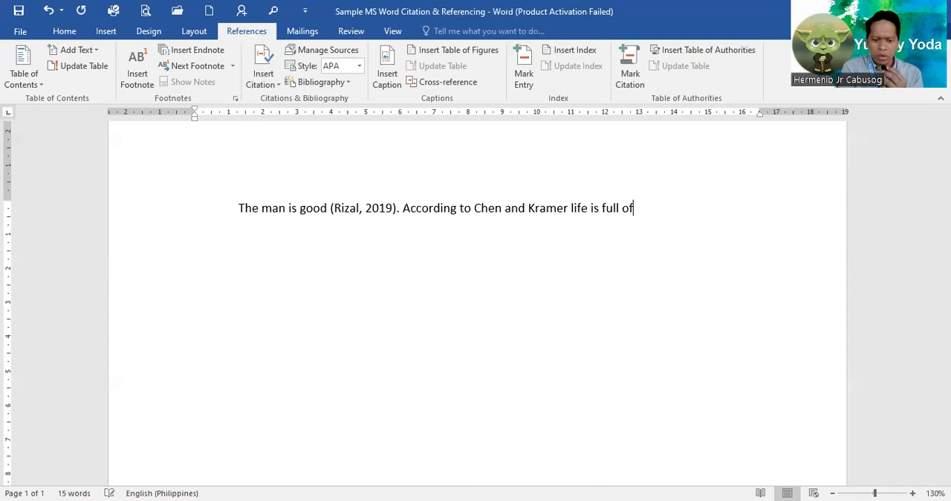
text( goo)
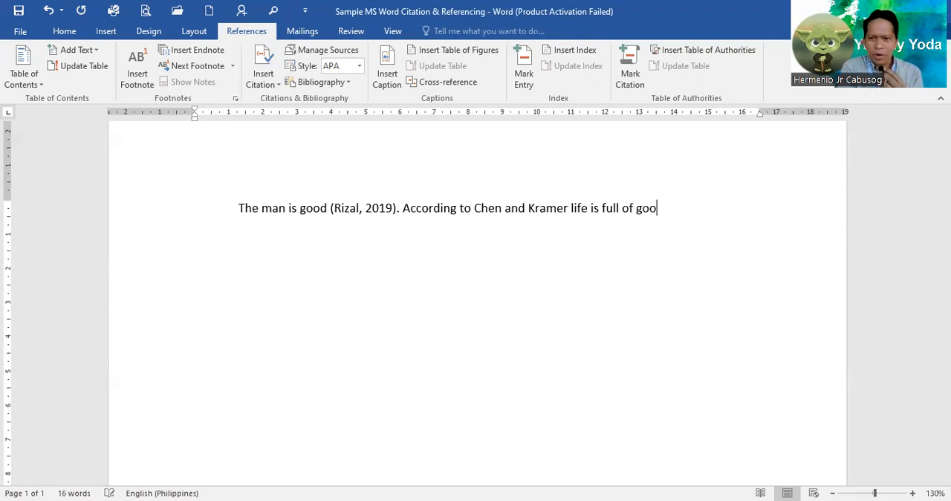
text(d)
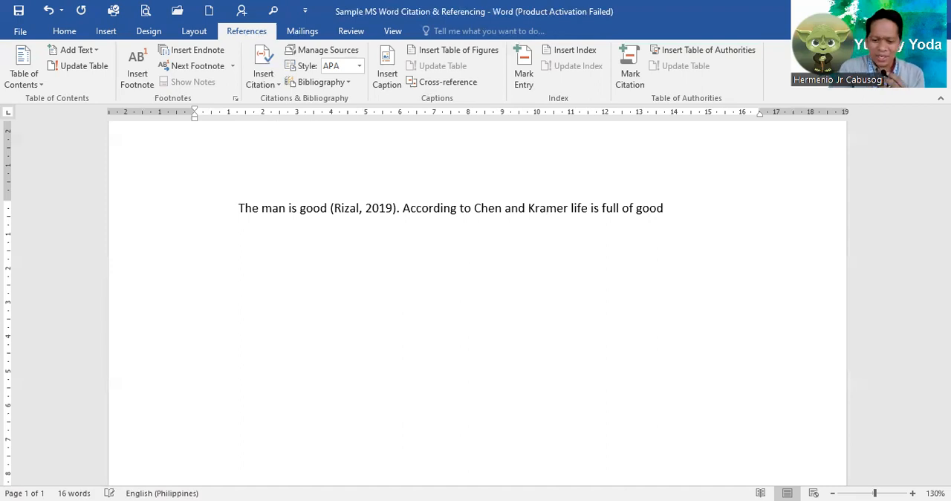
text(ness)
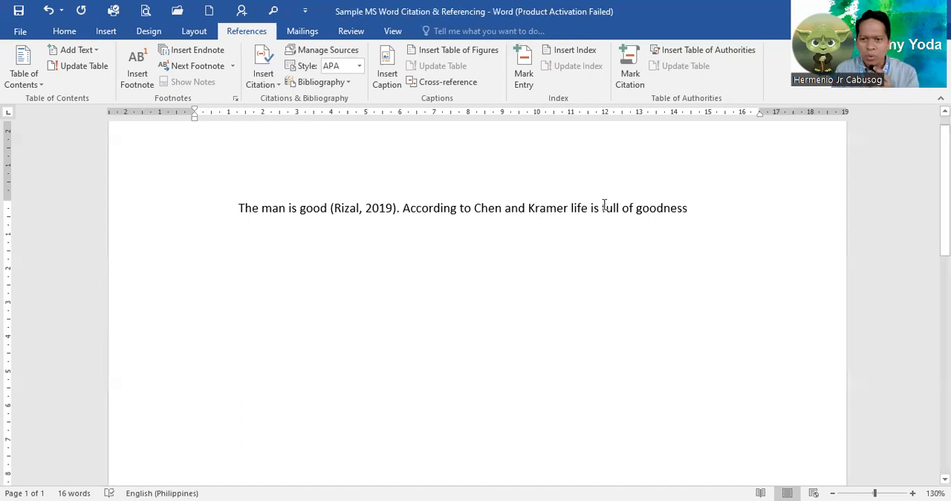
Extend the second sentence's last word to "goodness" and end the sentence with a period.
text(.)
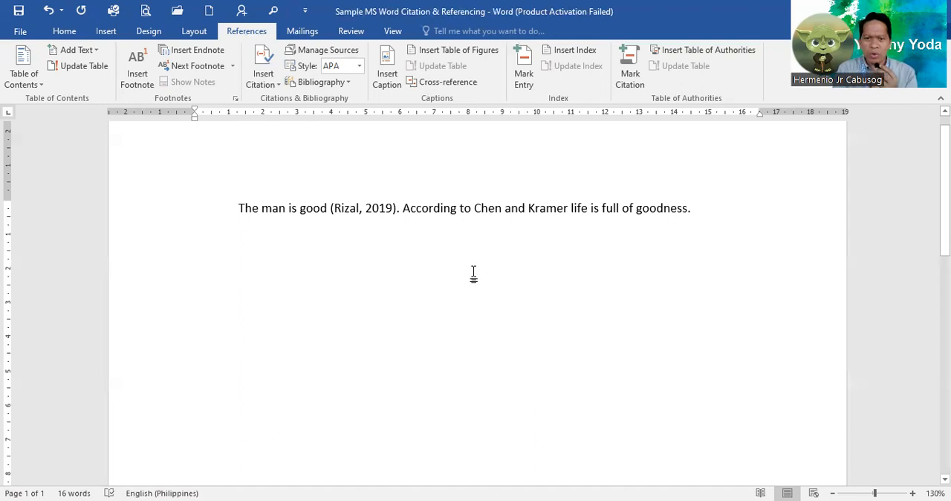
Create a new journal article source for a citation after the two surnames and enter the first author's surname, first name and middle initial.
click(272, 88)
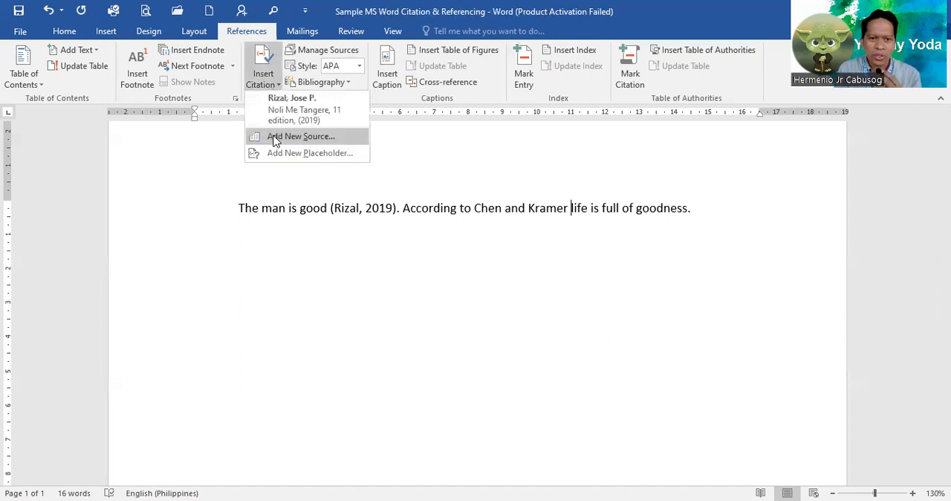
click(276, 138)
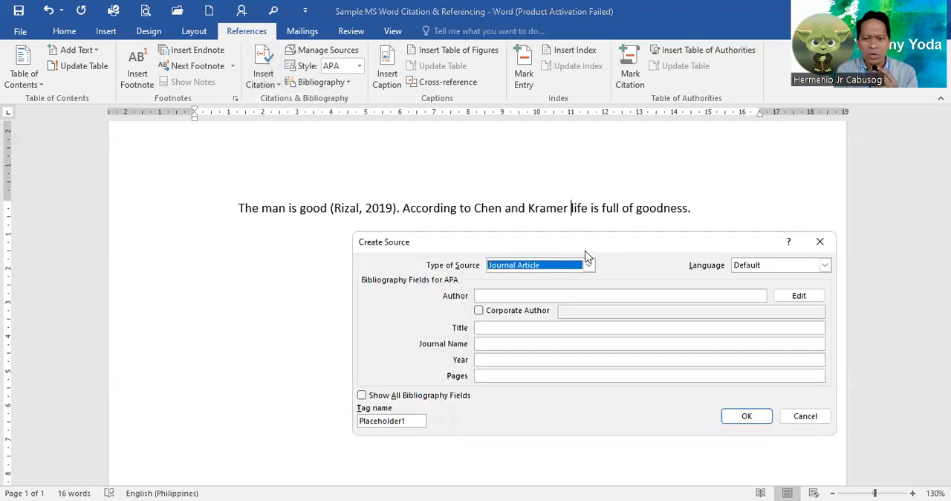
click(518, 296)
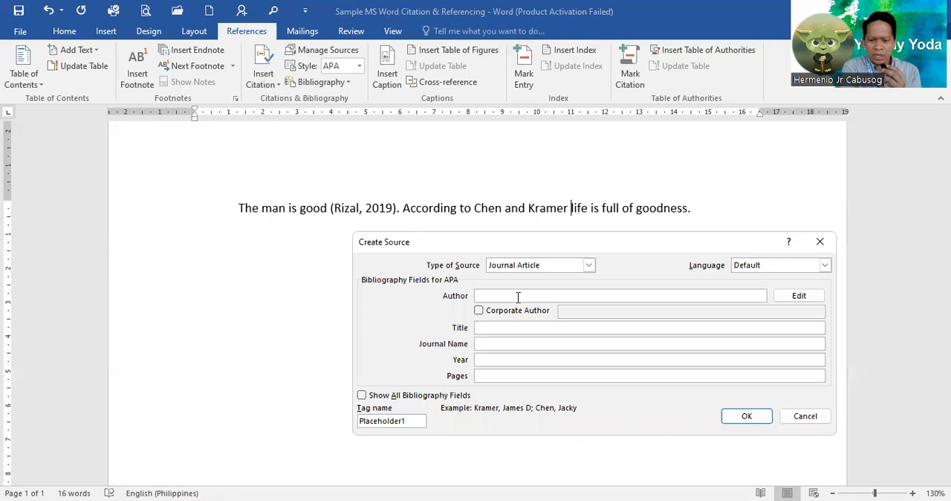
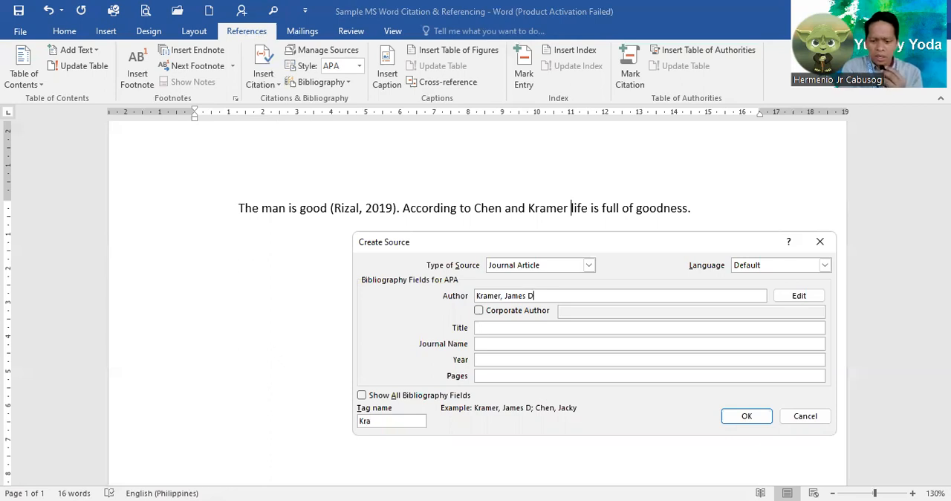
text(;)
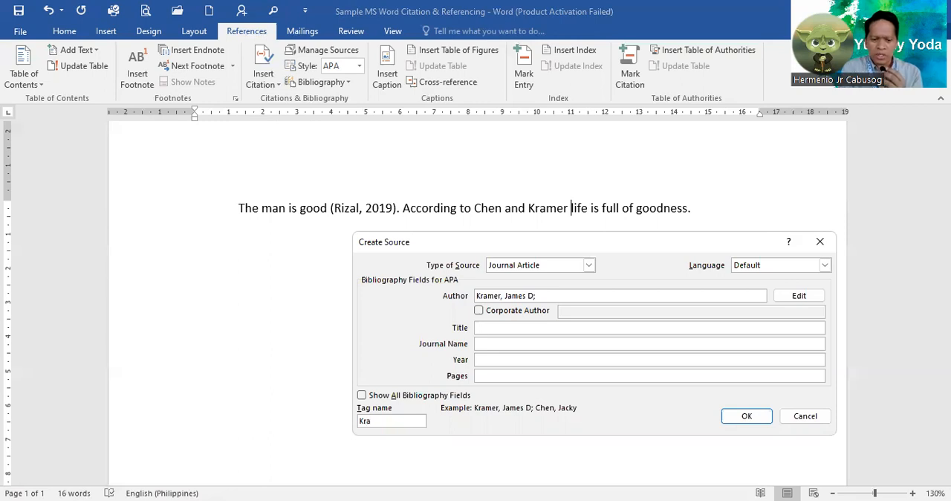
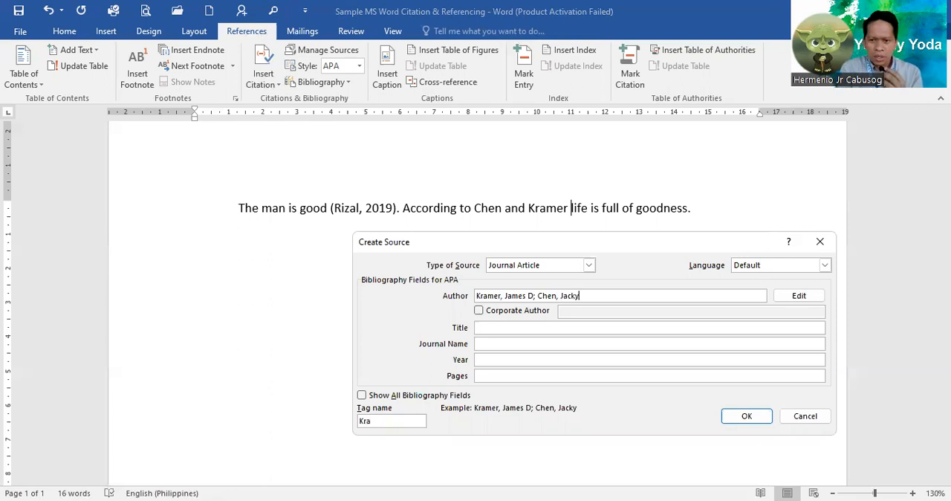
Enter "History and Life Journal" as the title of the journal article source.
click(506, 328)
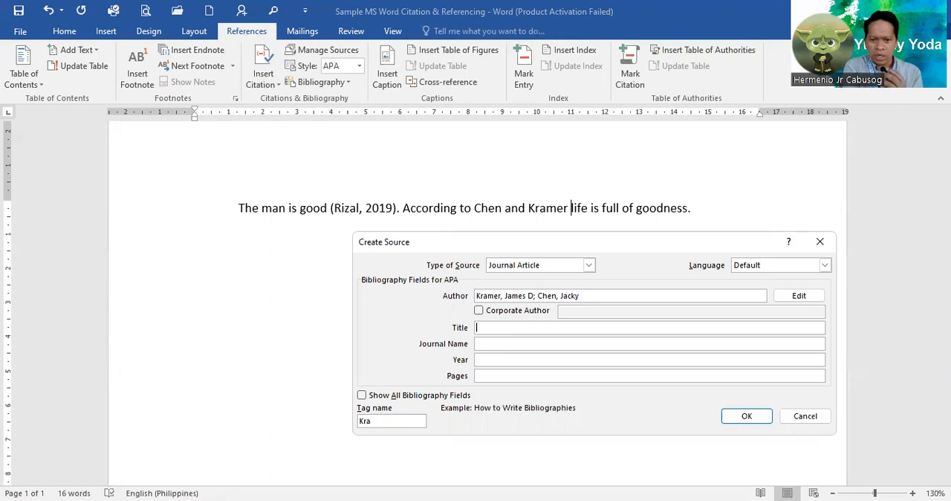
text(Histor)
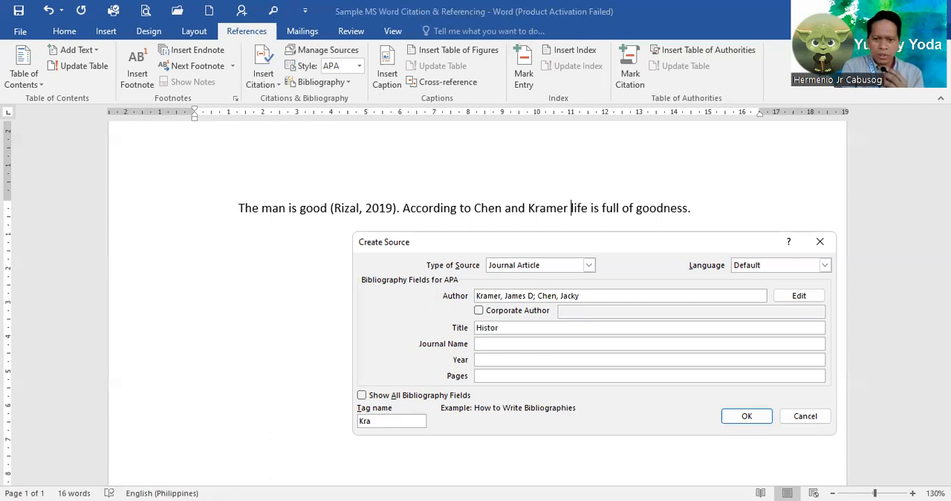
text(y an)
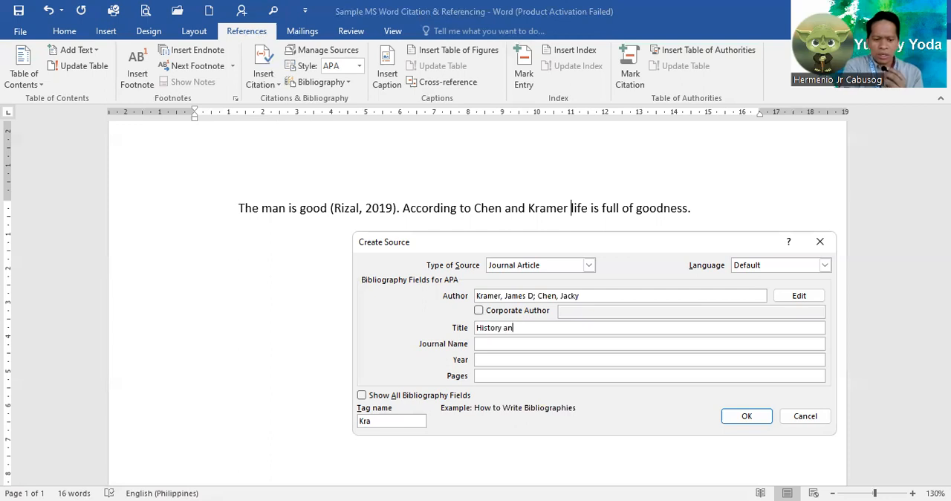
text(d L)
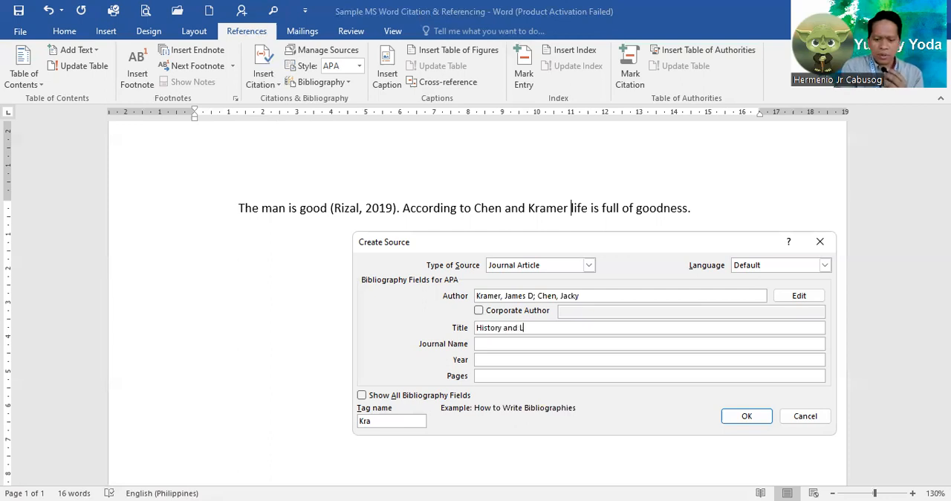
text(ife Jo)
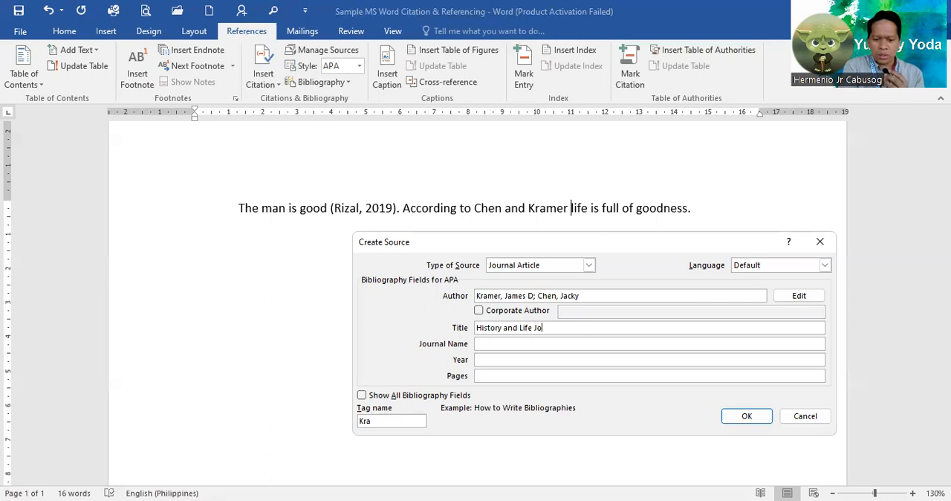
text(urn)
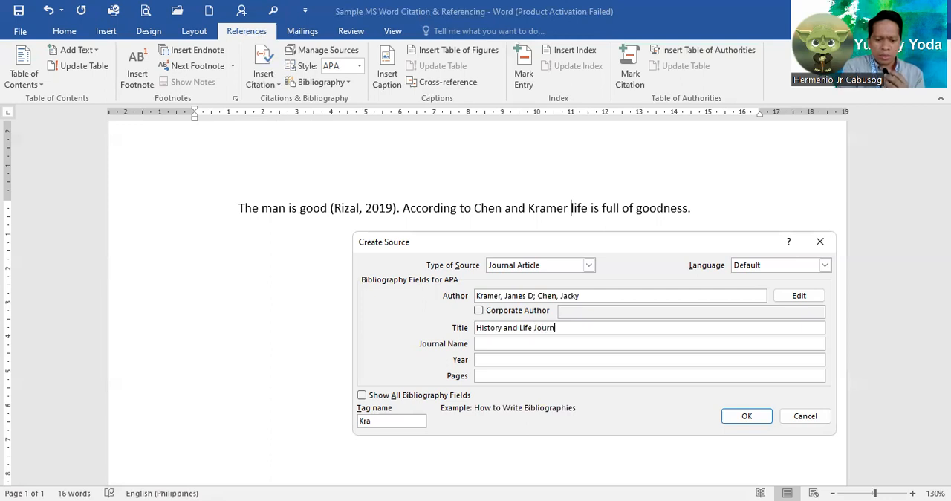
text(al)
Move the text "History and Life Journal" from the title to the journal name of the source.
drag(580, 331, 470, 334)
key(ctrl+x)
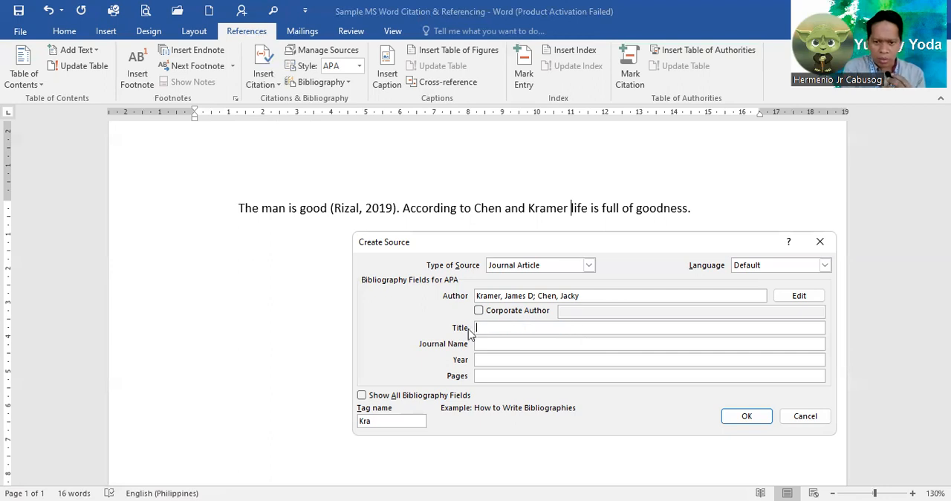
click(483, 346)
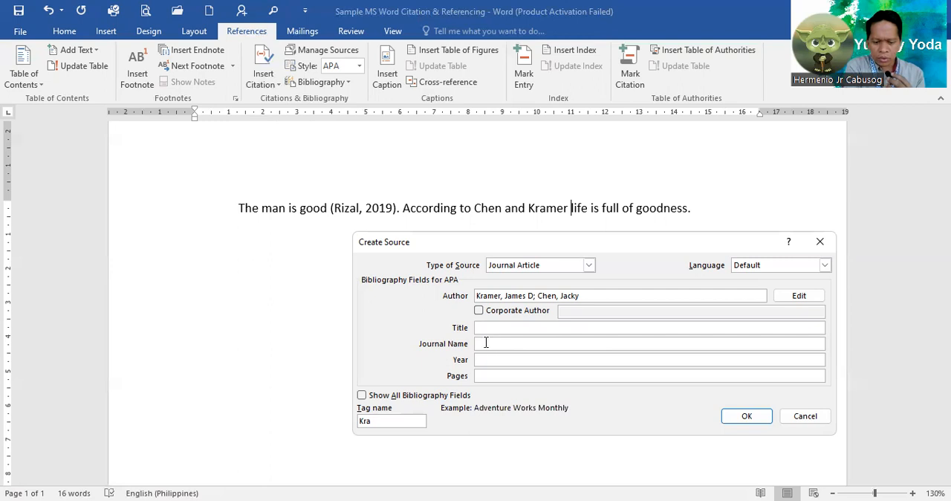
key(ctrl+v)
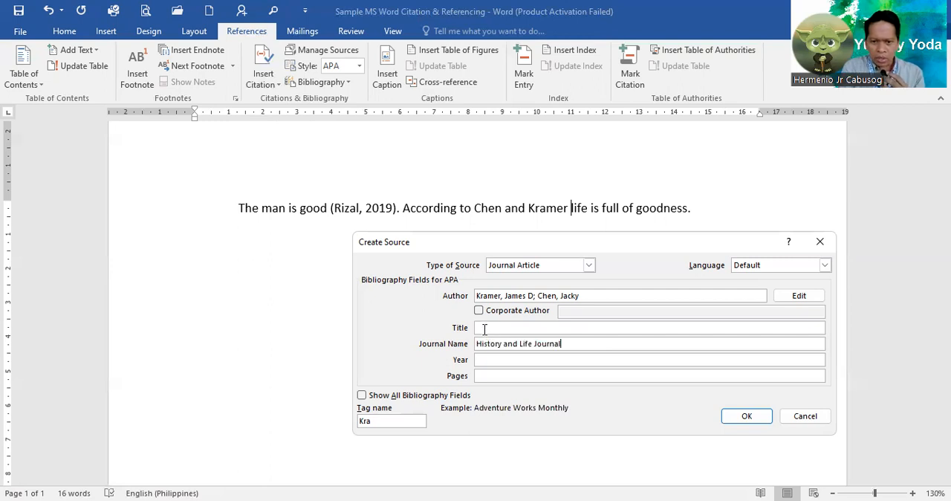
Set the title of the journal article source to "Life and Meaning".
click(484, 328)
text(L)
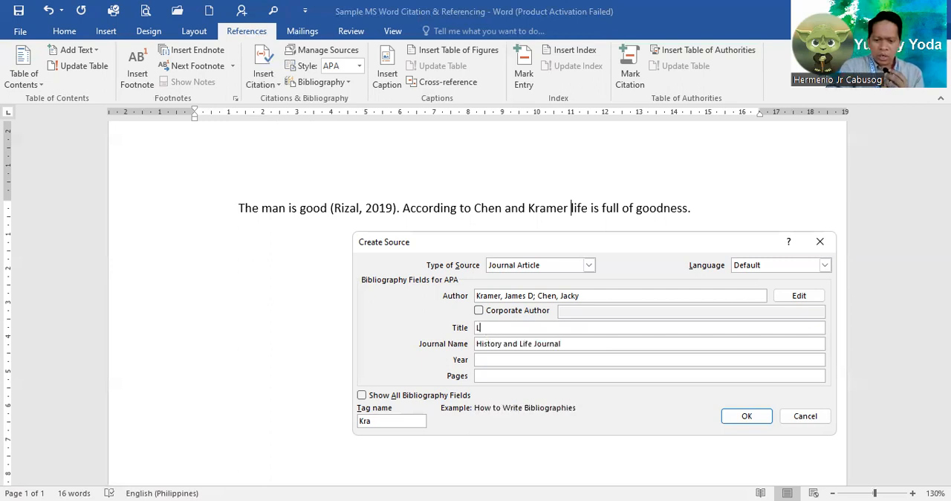
text(ife and Meaning)
Enter 2021 as the publication year of the journal article source.
key(Tab)
key(Tab)
text(2021)
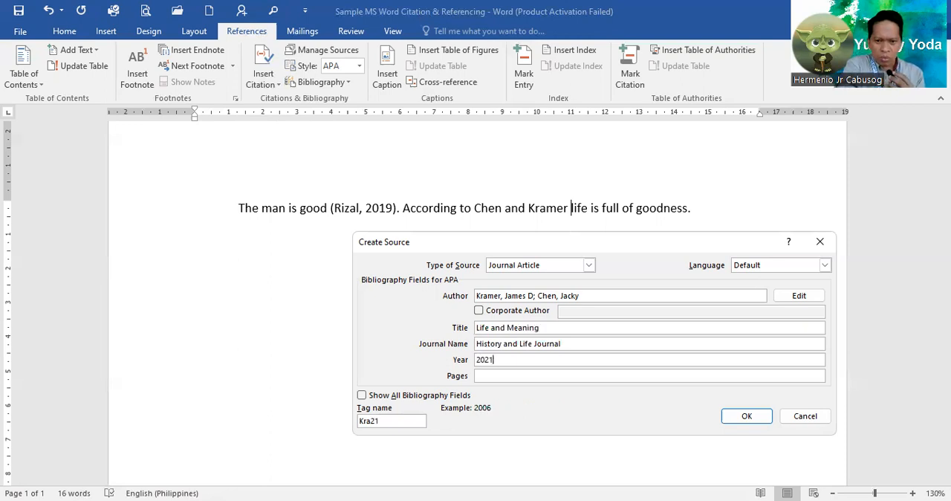
Set the article's pages to 50-62 and insert the new source's citation after the two surnames.
click(484, 377)
text(50-)
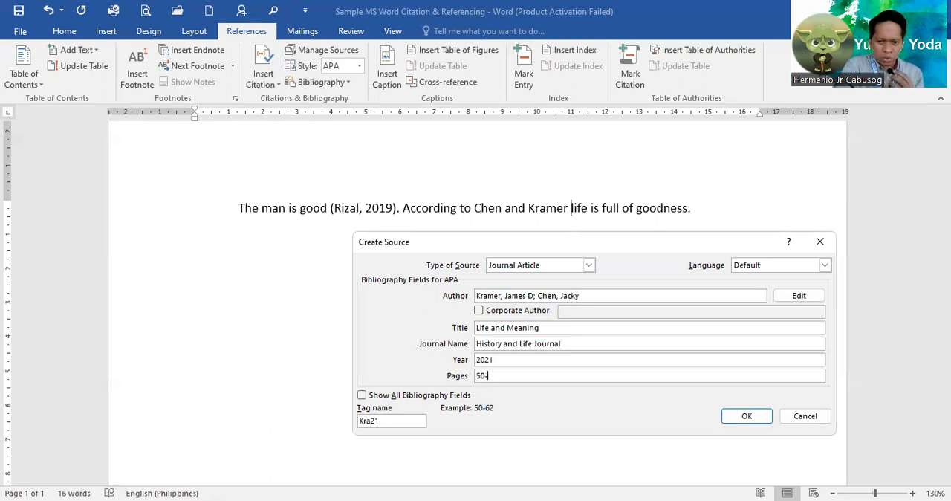
text(62)
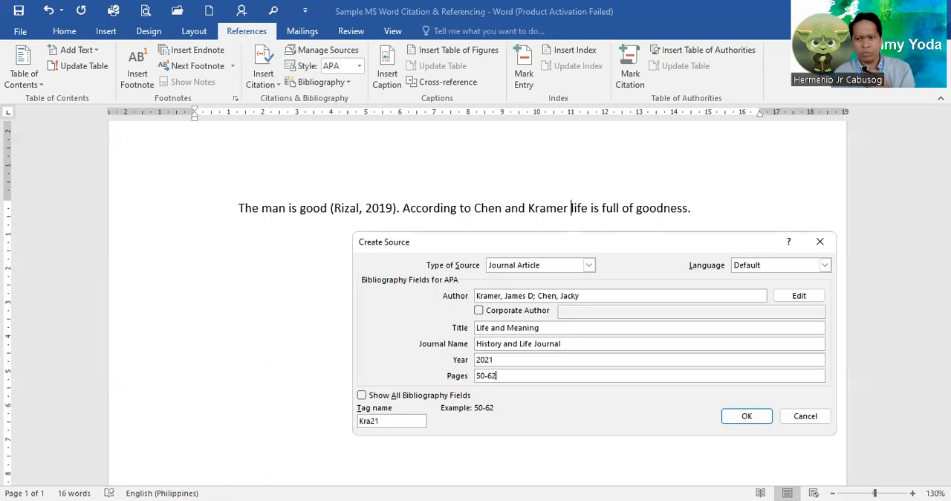
click(747, 419)
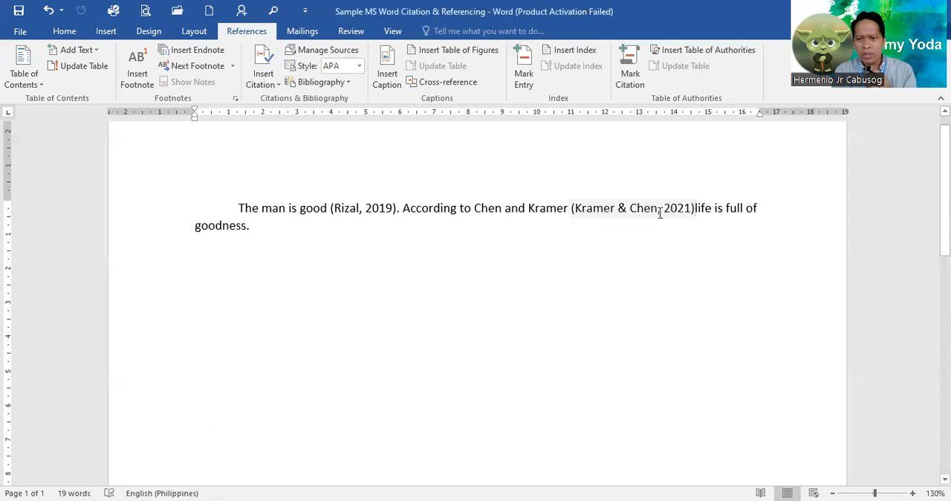
Delete the inserted two-author citation that stands before "life" in the second sentence.
click(659, 213)
key(BackSpace)
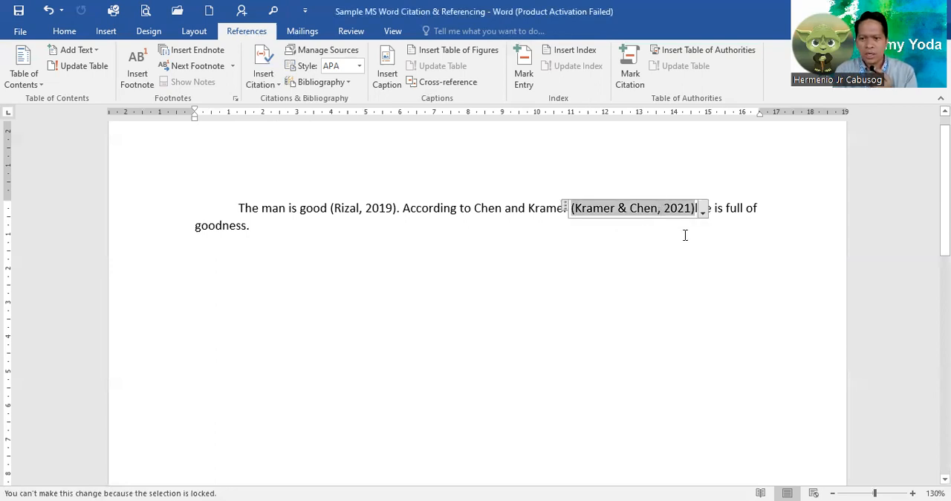
click(665, 270)
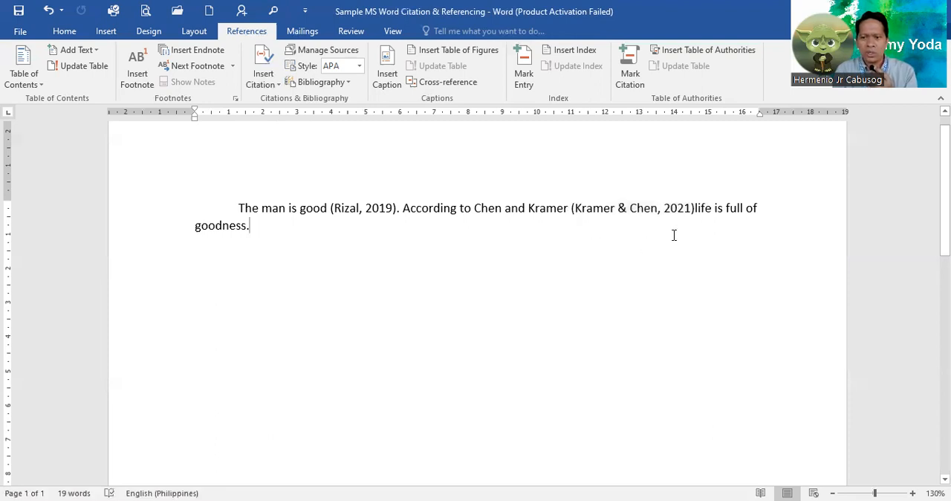
click(694, 208)
key(BackSpace)
key(BackSpace)
key(BackSpace)
key(BackSpace)
key(BackSpace)
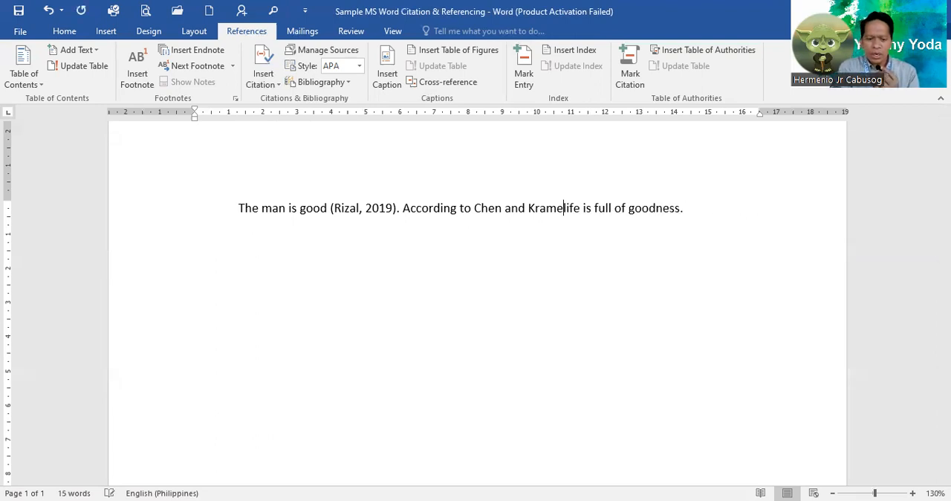
Complete the second surname again and add the year as "(2021)" before "life is full of goodness".
text(r ()
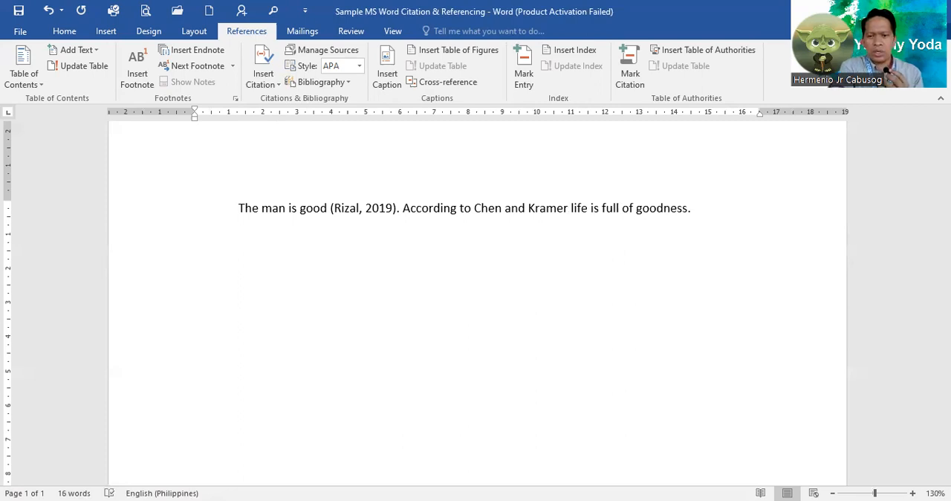
text(20)
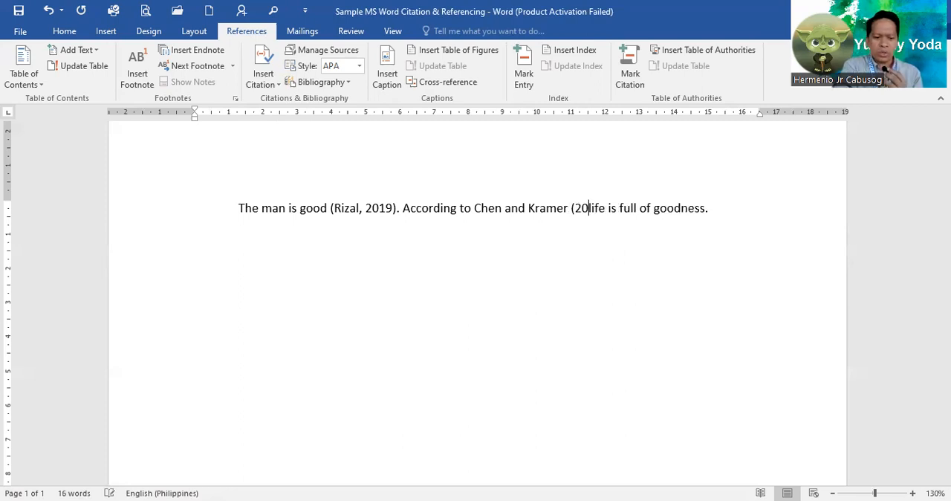
text(21))
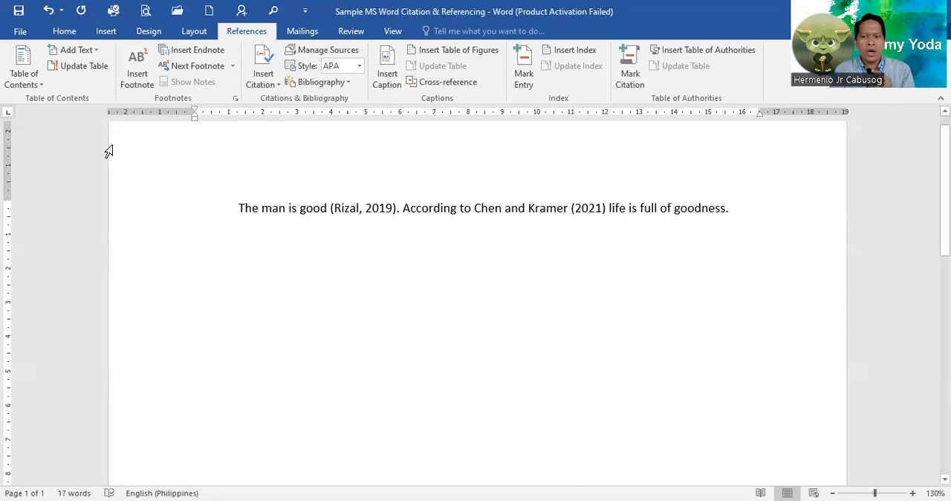
Start a new citation source at the end of the second sentence and set its type to Web site.
click(265, 84)
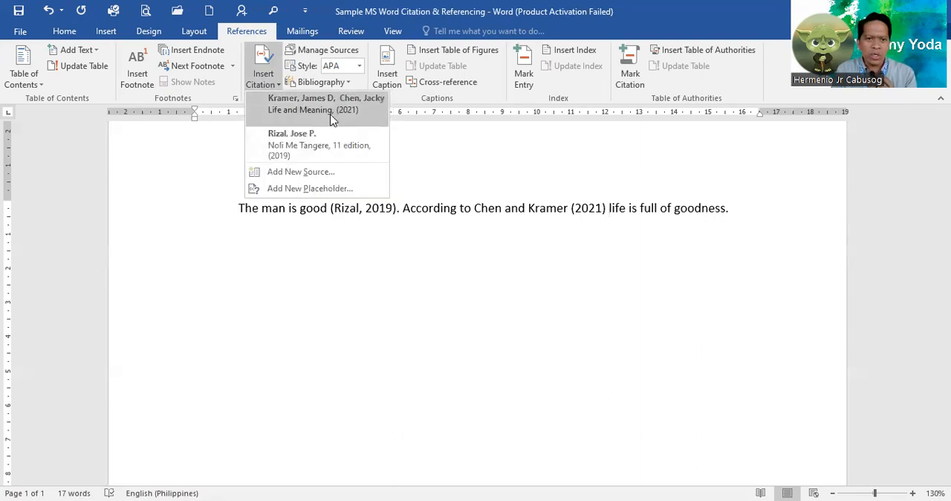
click(748, 208)
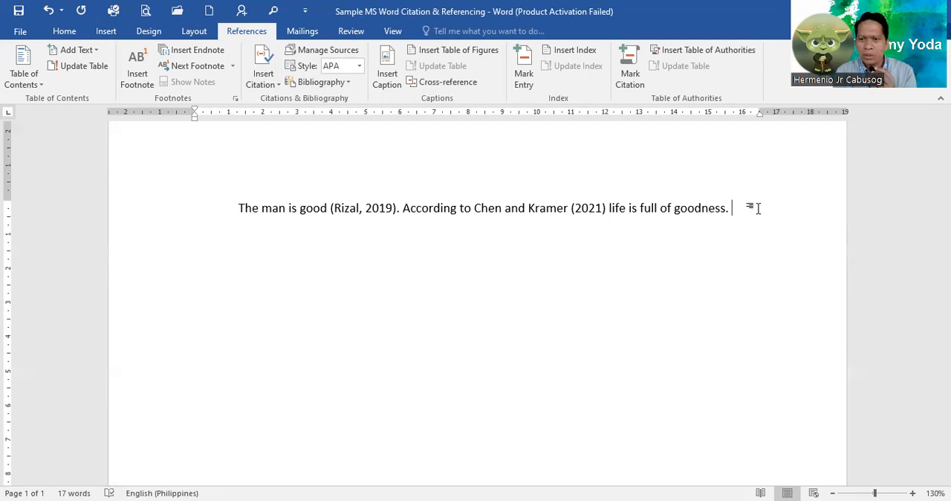
click(263, 84)
click(296, 173)
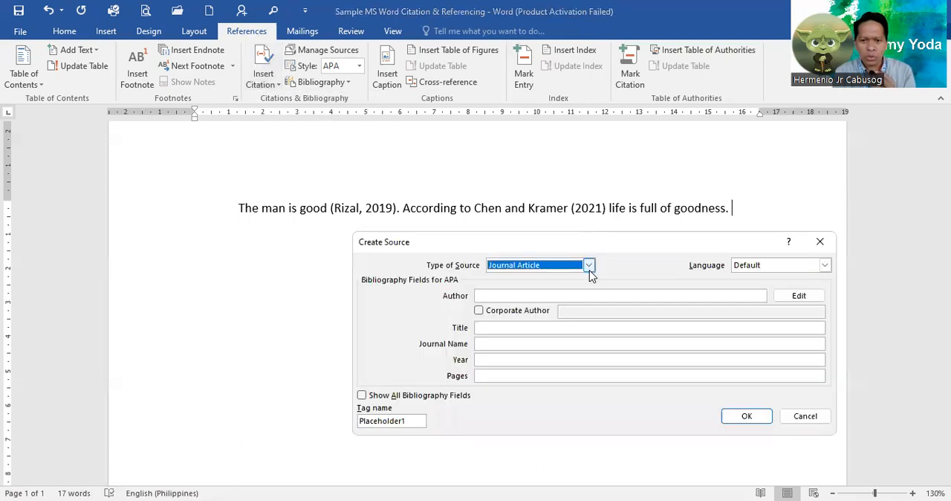
click(589, 268)
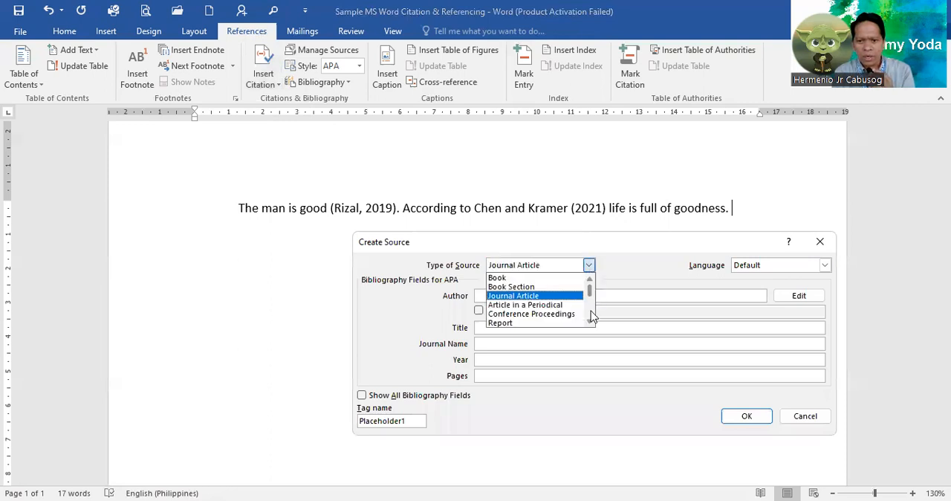
scroll(591, 311, down, 3)
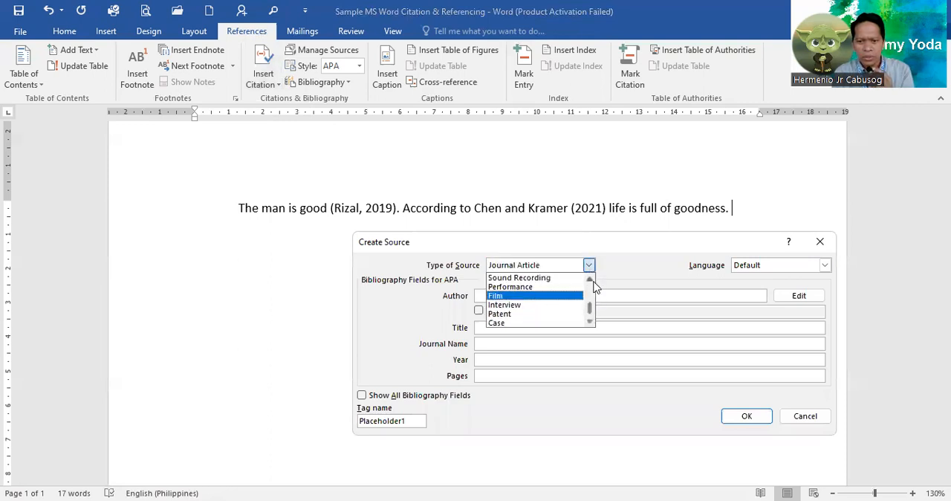
click(591, 281)
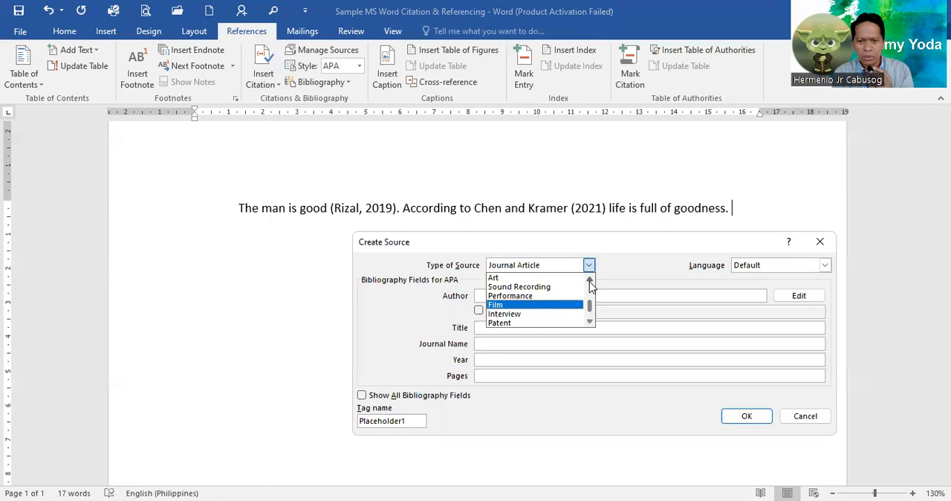
click(590, 281)
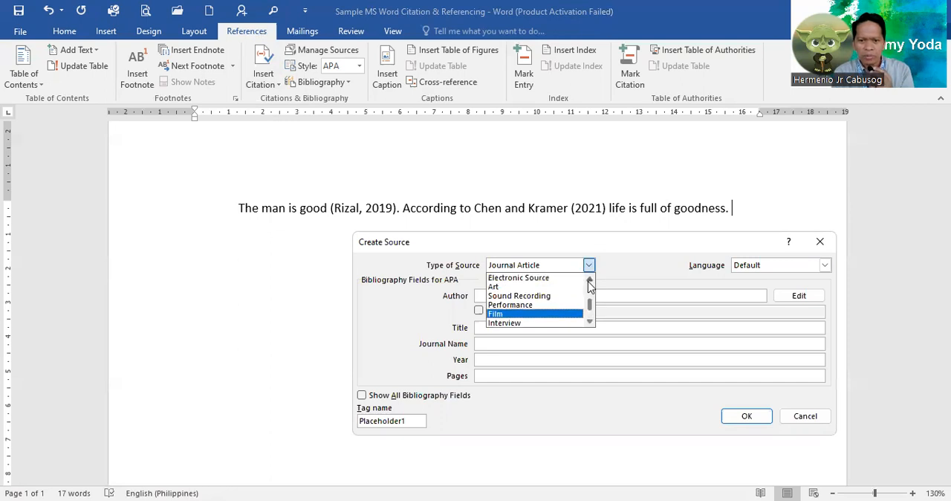
double_click(590, 282)
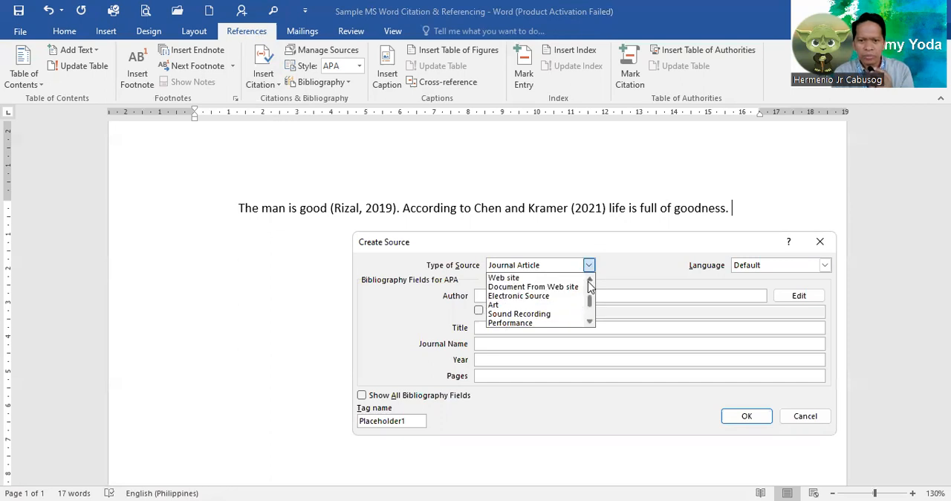
click(548, 280)
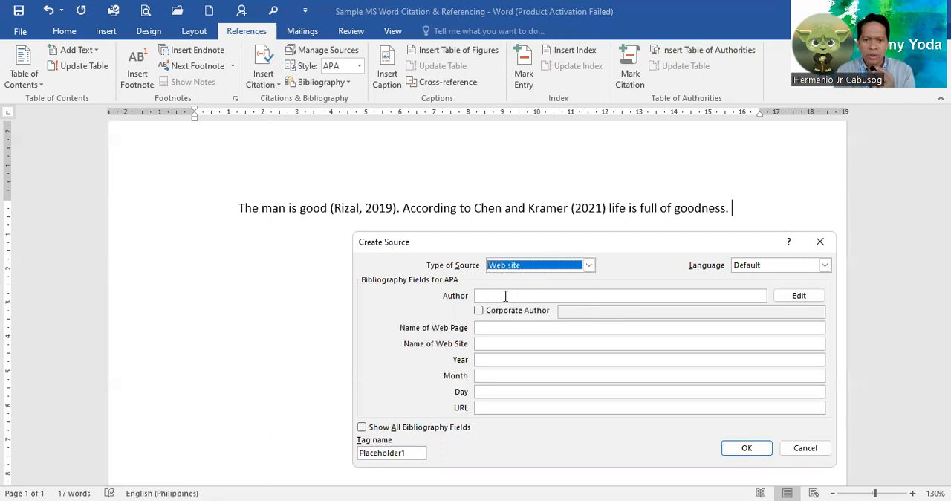
Give the web site source a corporate author named "National Historical Museum".
click(506, 296)
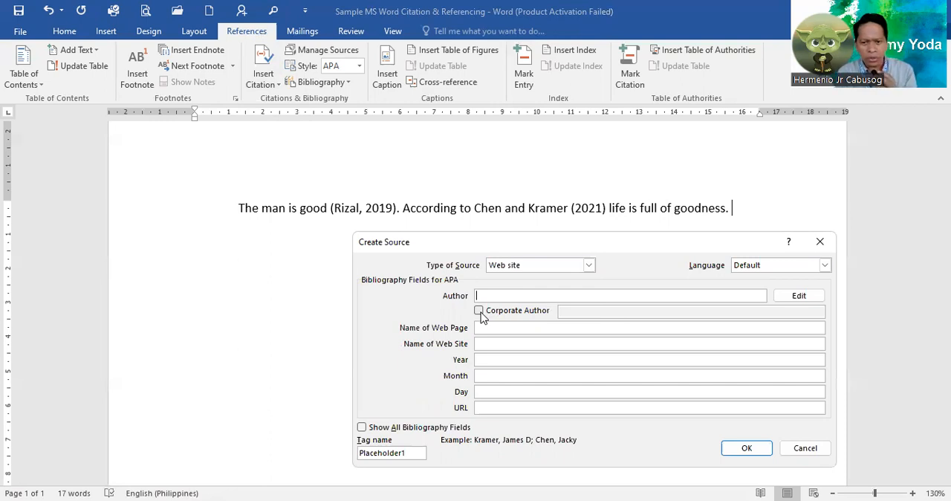
click(479, 311)
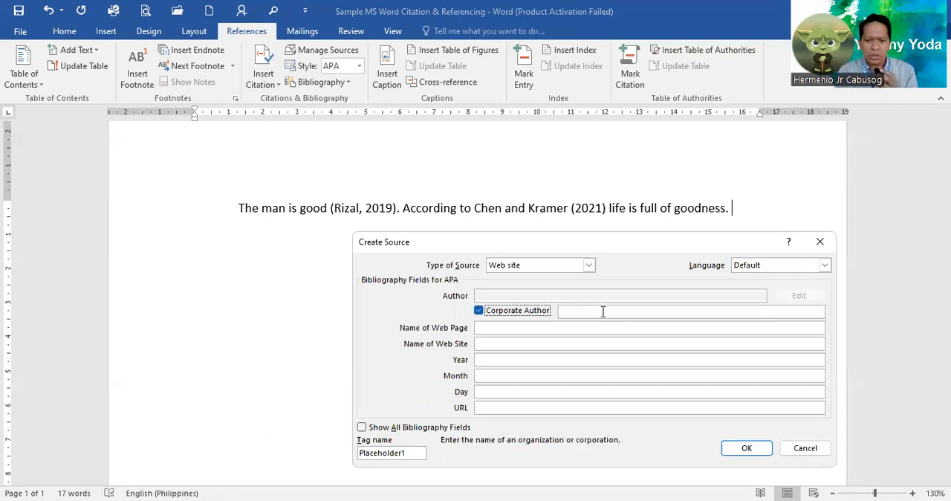
click(603, 312)
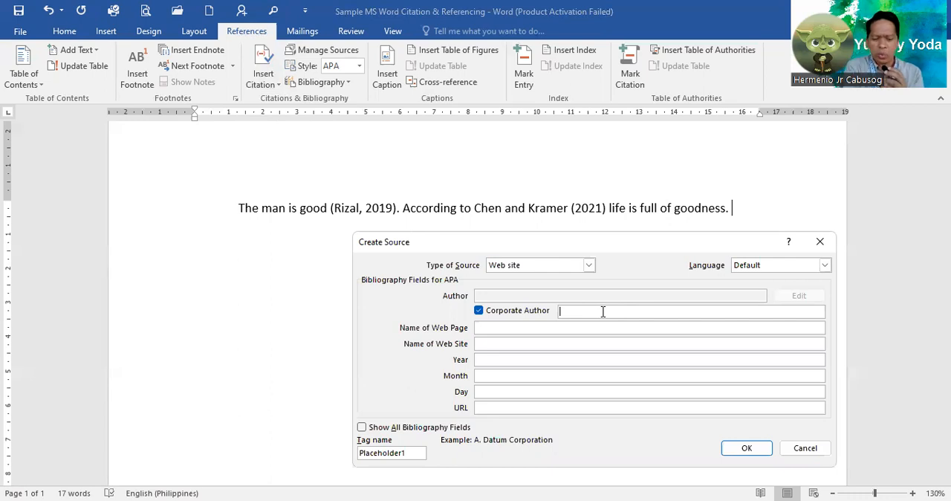
text(N)
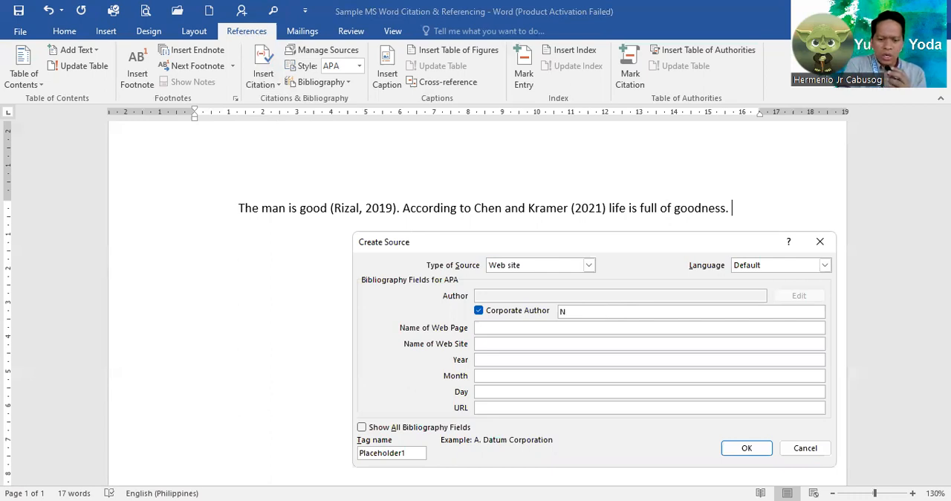
text(ationa)
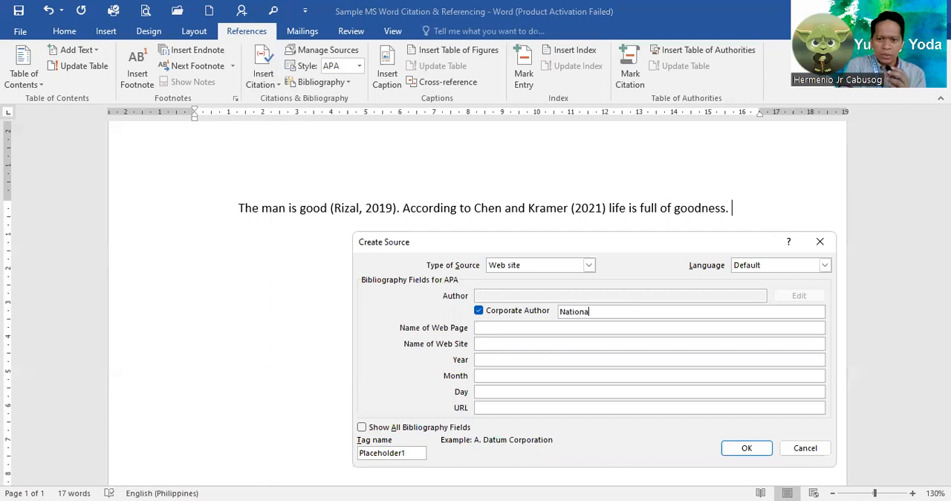
text(a)
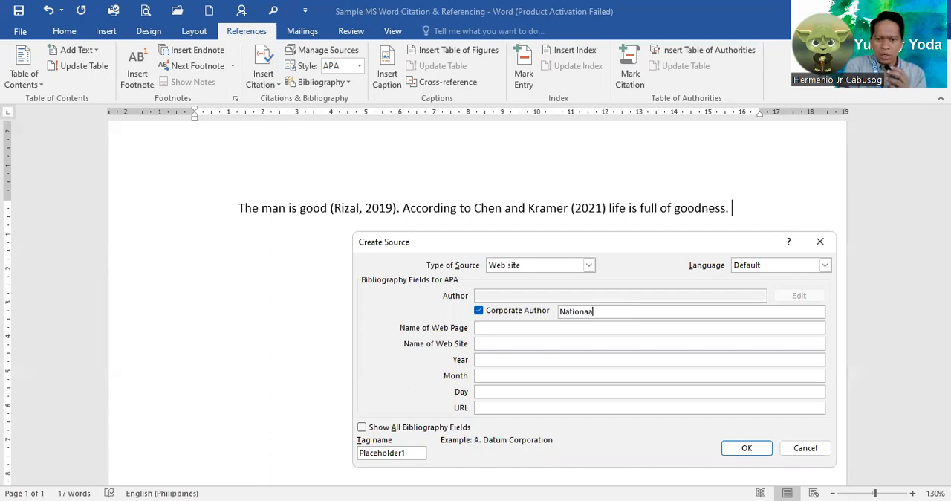
key(BackSpace)
text(l Histori)
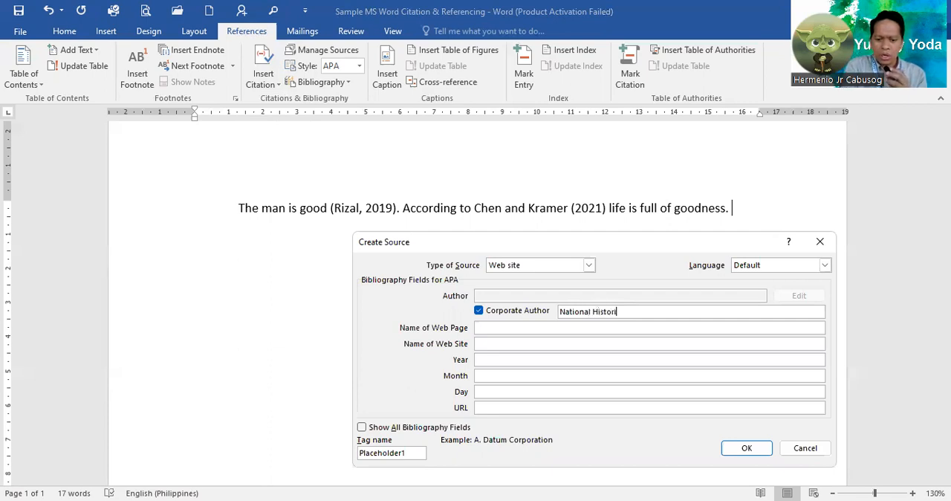
text(ca)
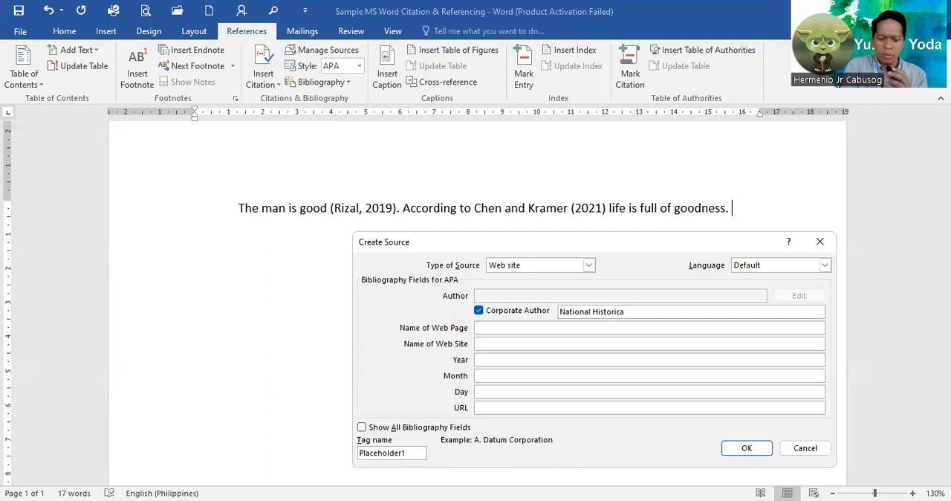
text(l Museum)
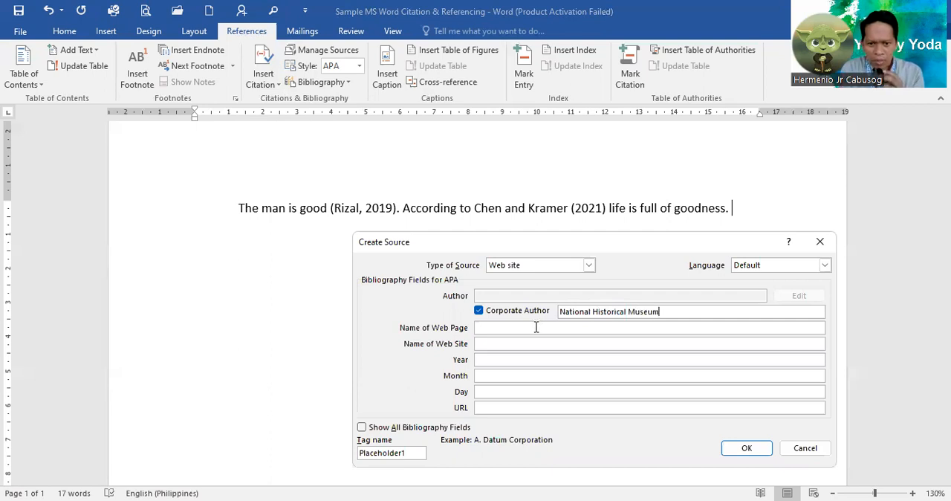
Enter "Life: National Historical Museum" as the name of the web page, reusing the corporate author's name.
click(536, 327)
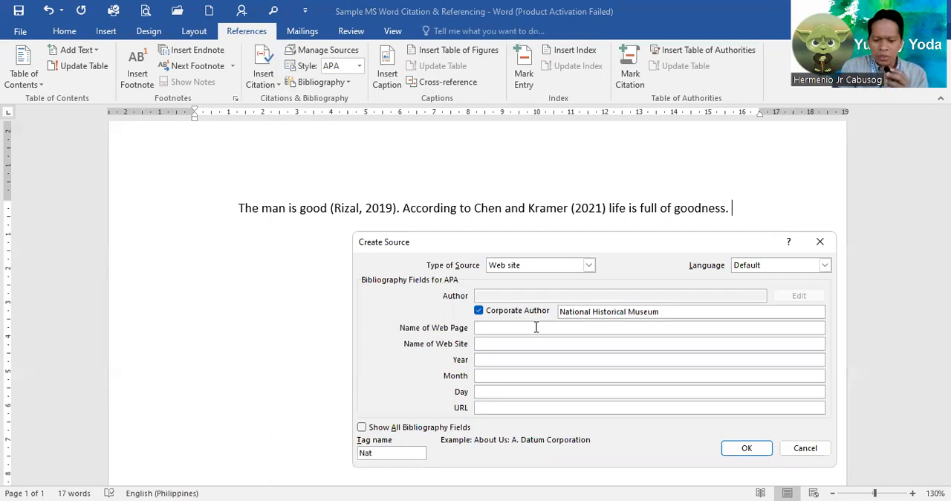
text(Lif)
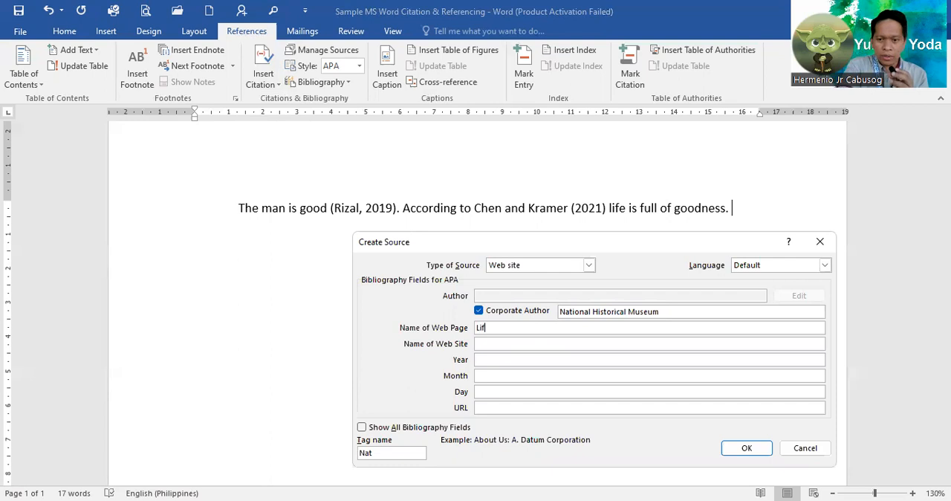
text(e:)
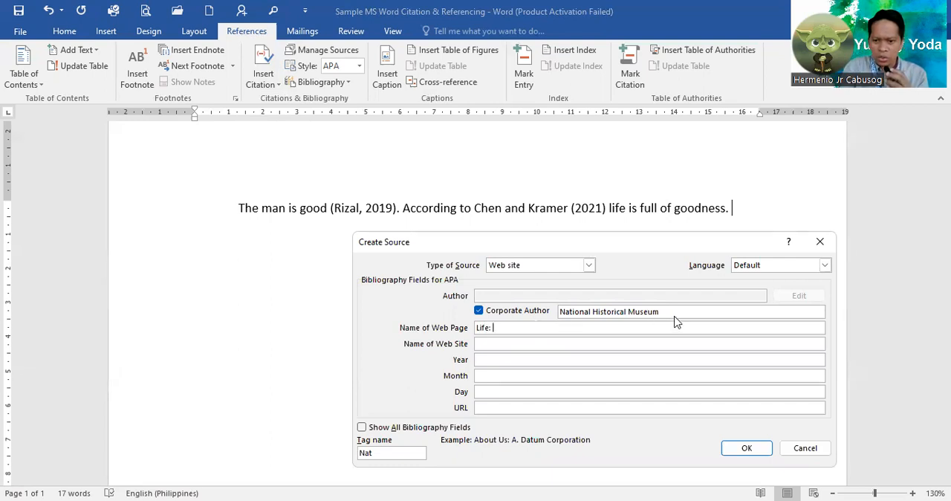
drag(671, 313, 537, 299)
key(ctrl+c)
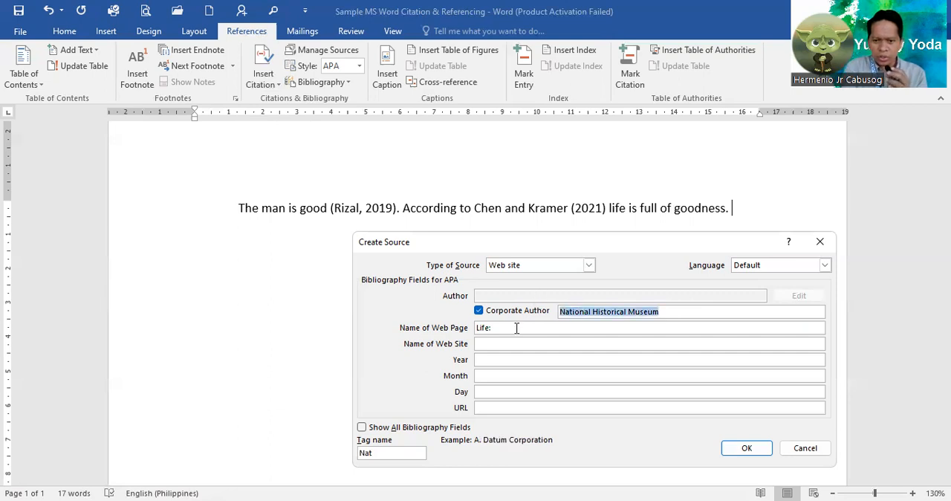
click(515, 327)
text(Life:)
key(ctrl+v)
Fill in the name of the web site as "National Historical Museum Web site", copying the corporate author's name.
click(492, 344)
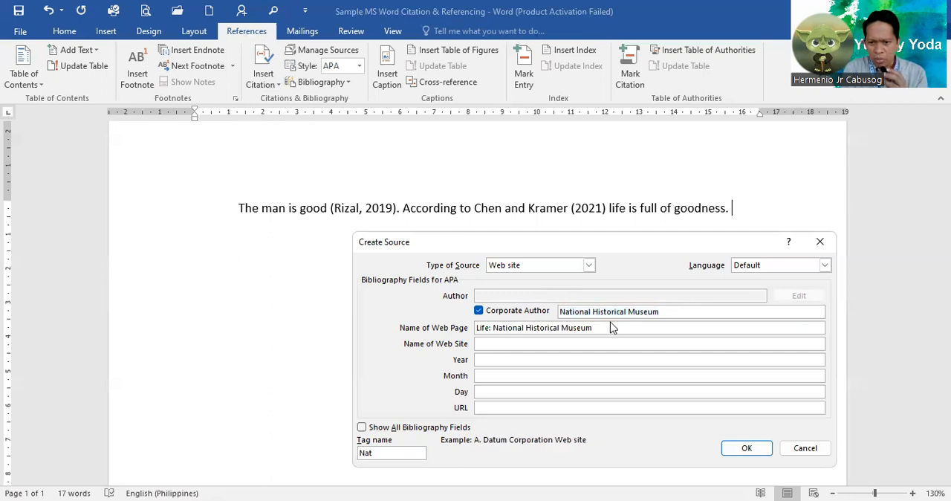
drag(694, 311, 571, 322)
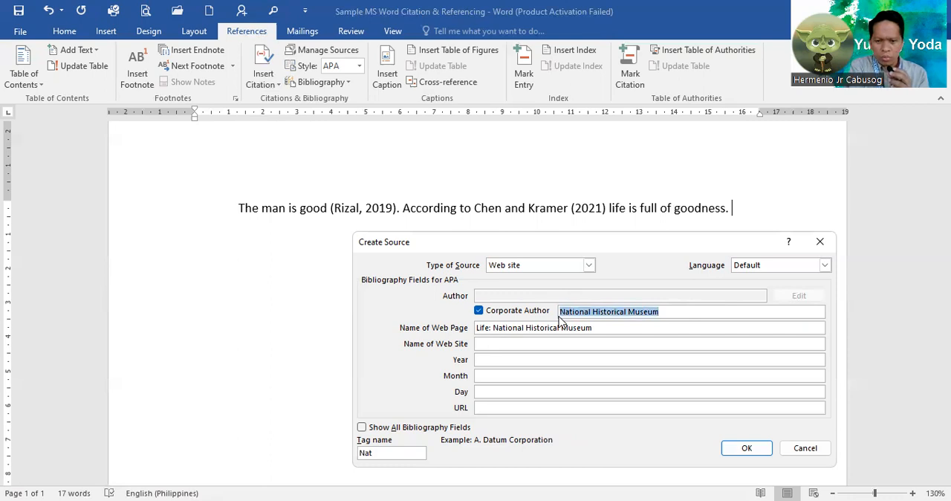
click(511, 345)
key(ctrl+v)
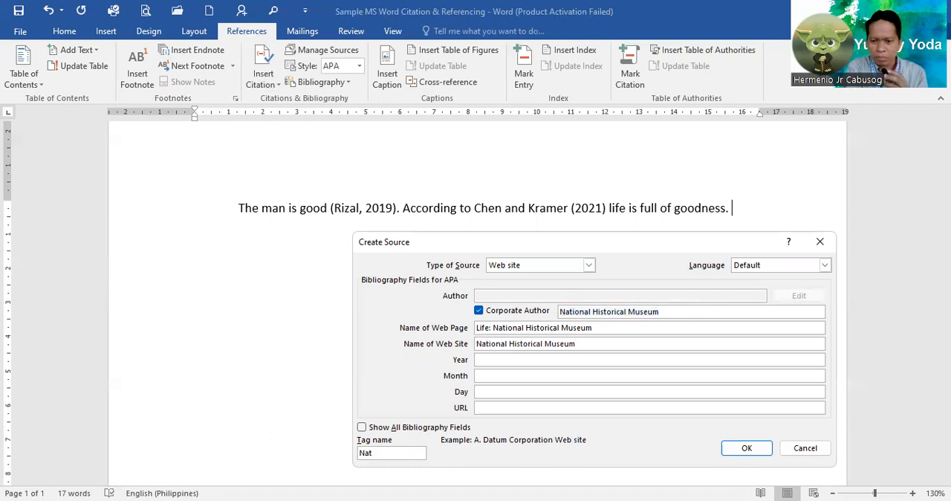
text(Web site)
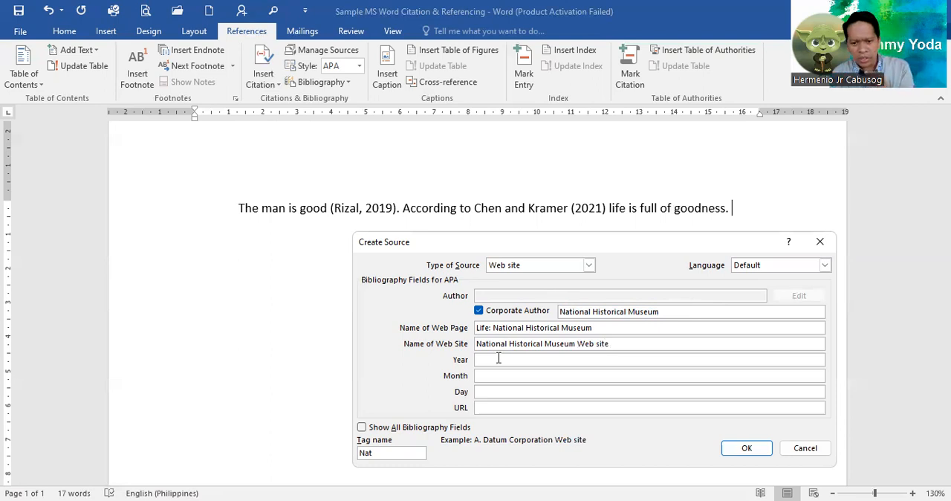
Set the web site source's date to year 2020, month May and day 1.
click(499, 359)
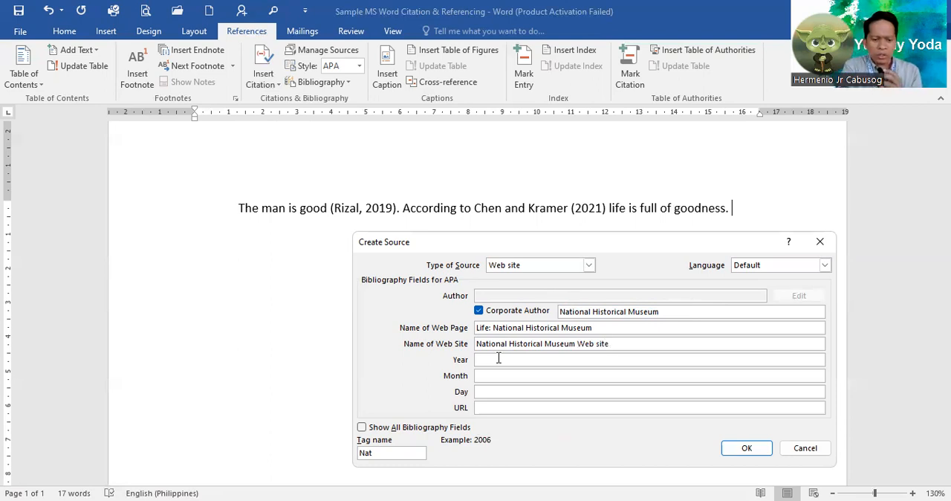
text(020)
click(504, 375)
text(May)
click(493, 390)
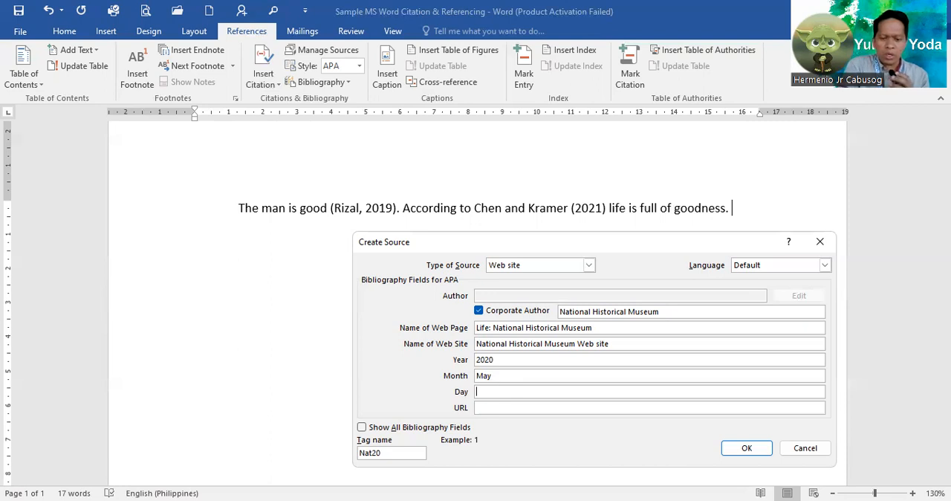
text(1)
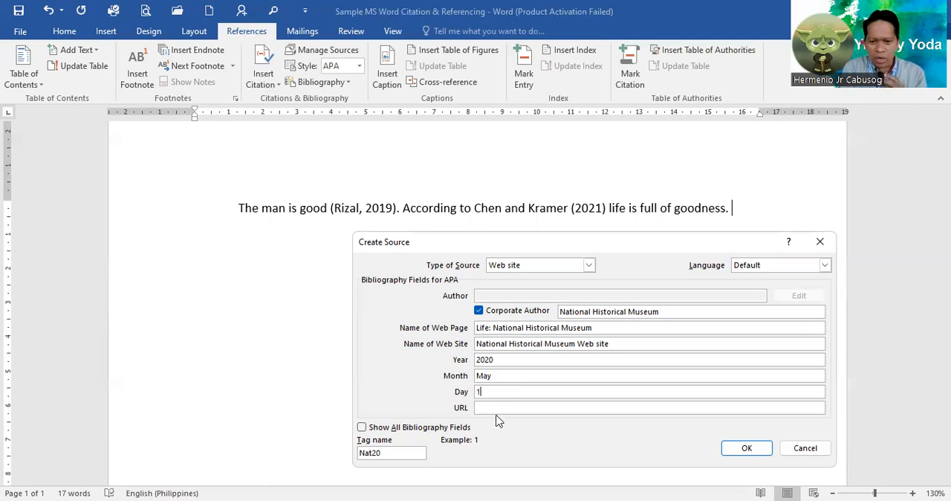
click(491, 408)
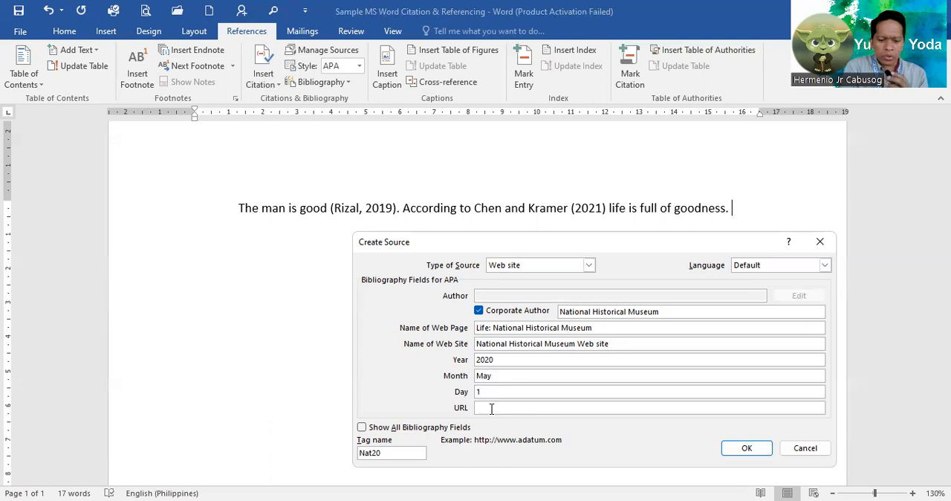
text(http:)
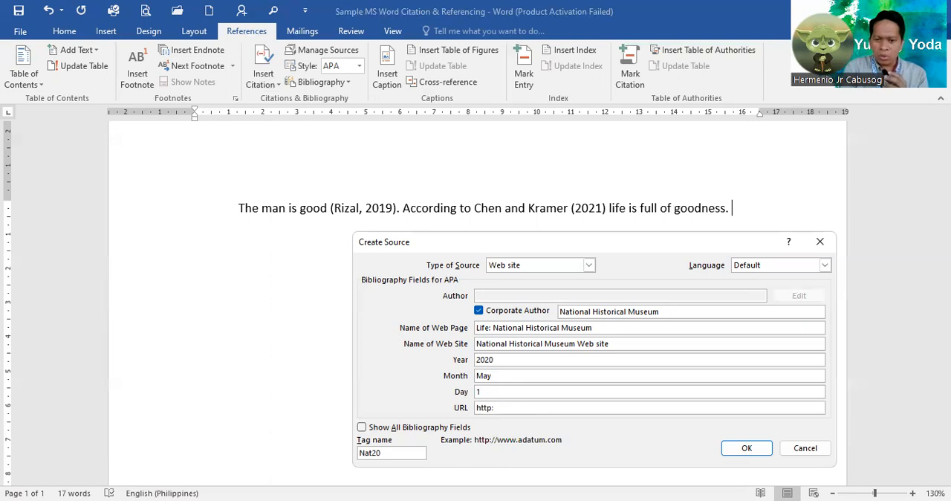
text(//w)
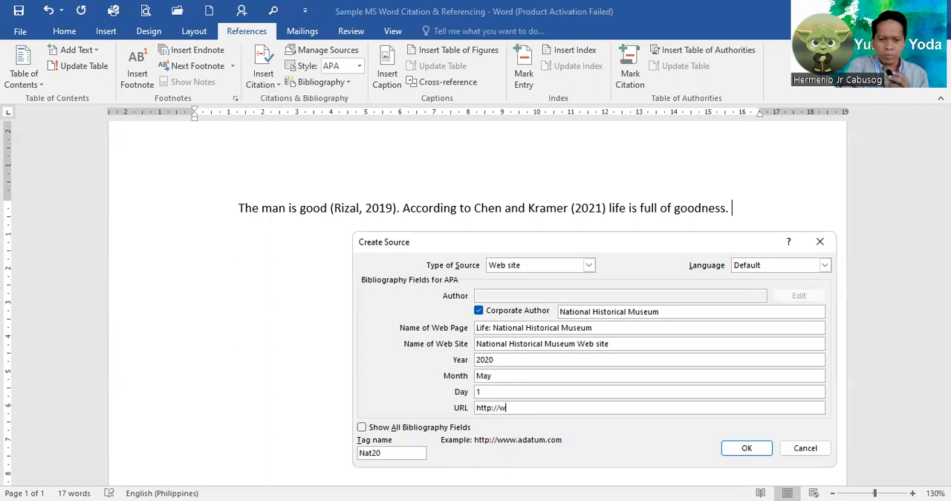
text(ww)
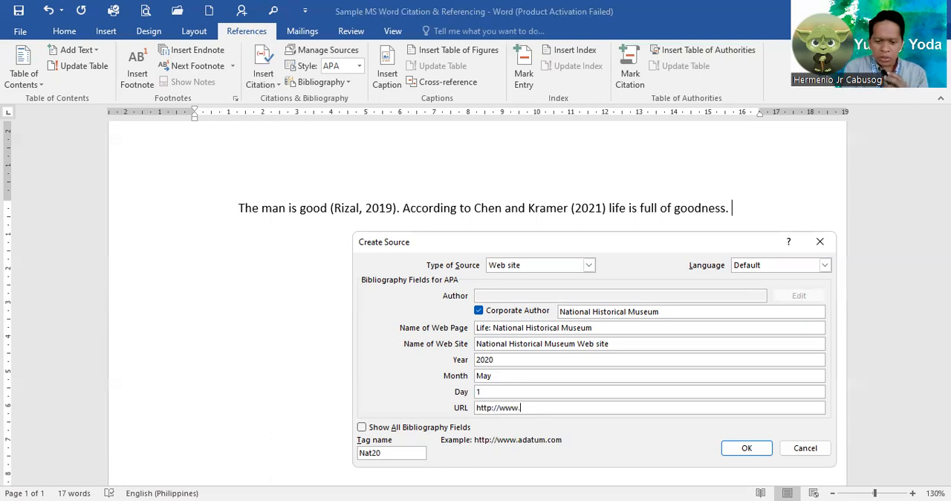
text(.nationa)
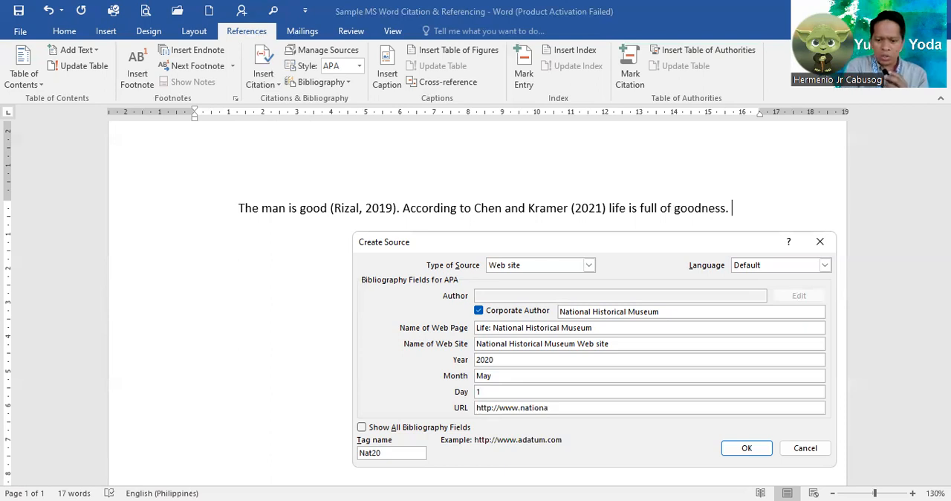
text(lhist)
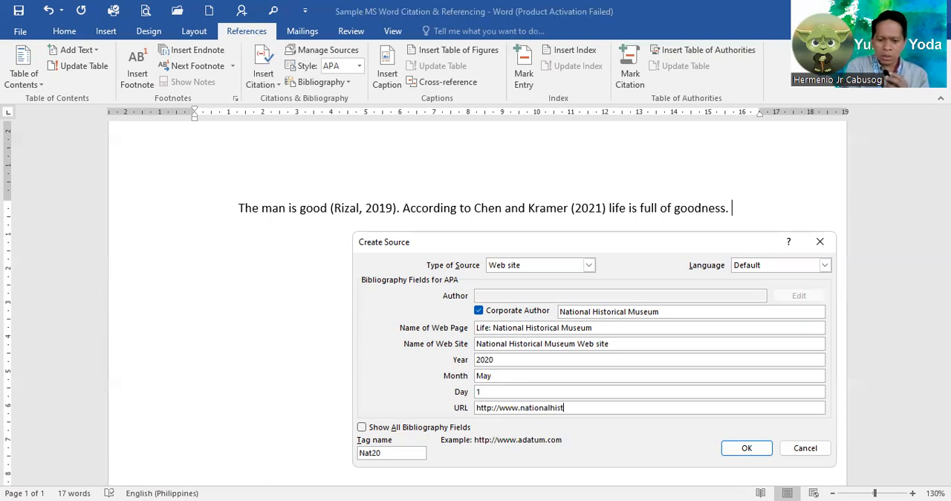
text(ori)
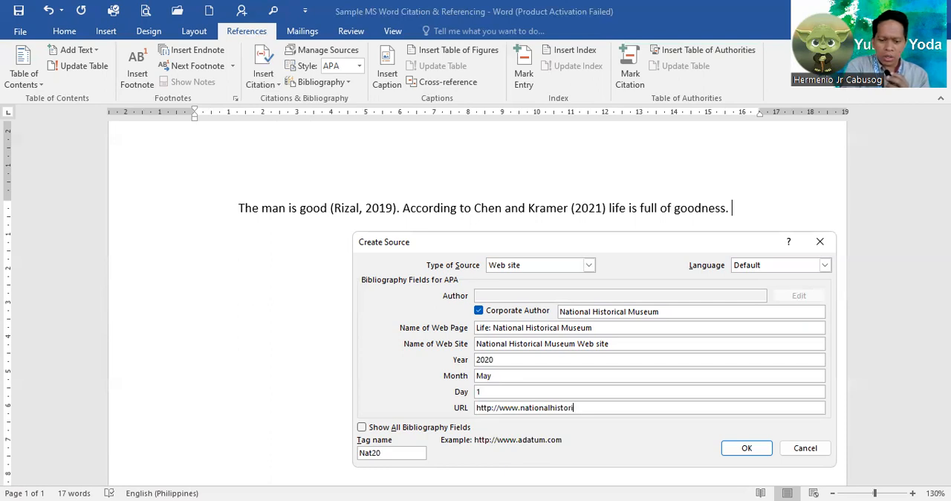
text(calmu)
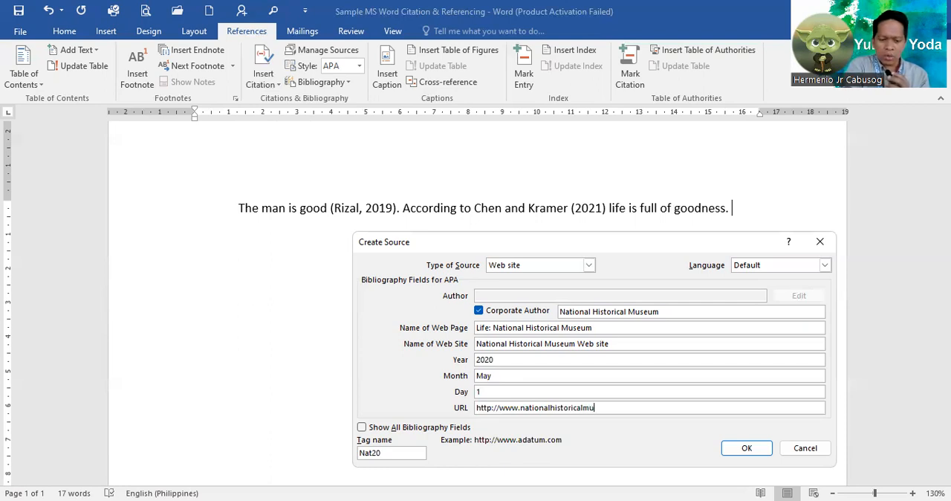
text(seum/)
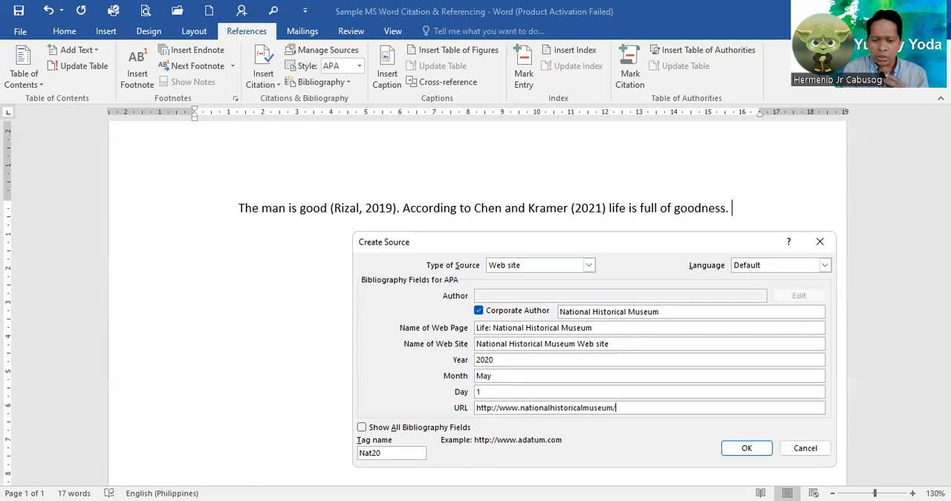
text(life.org)
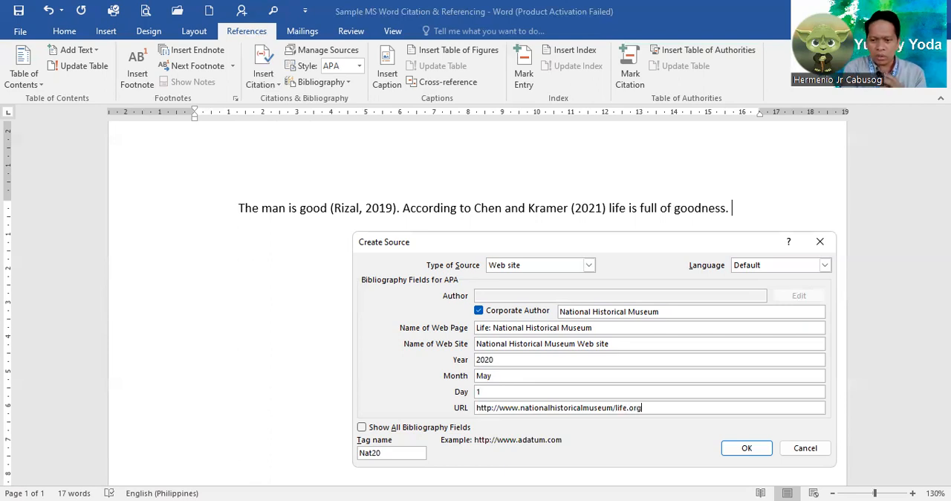
click(741, 449)
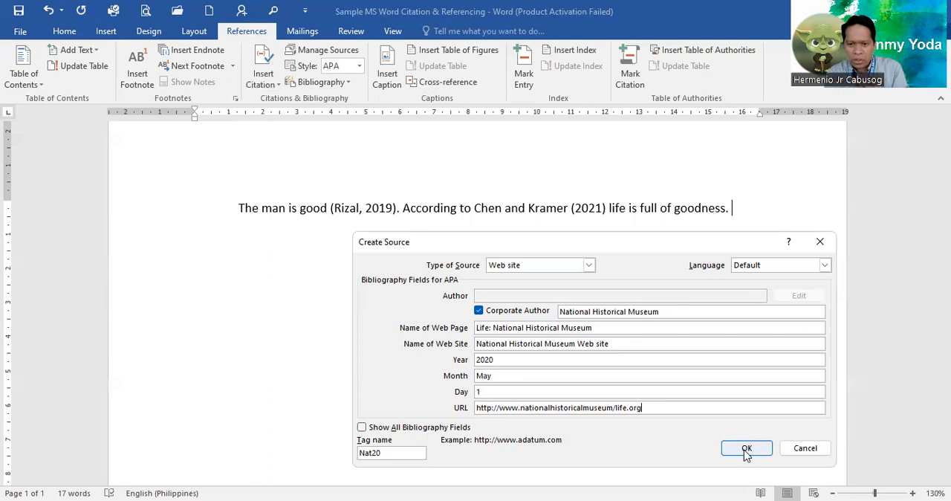
click(746, 453)
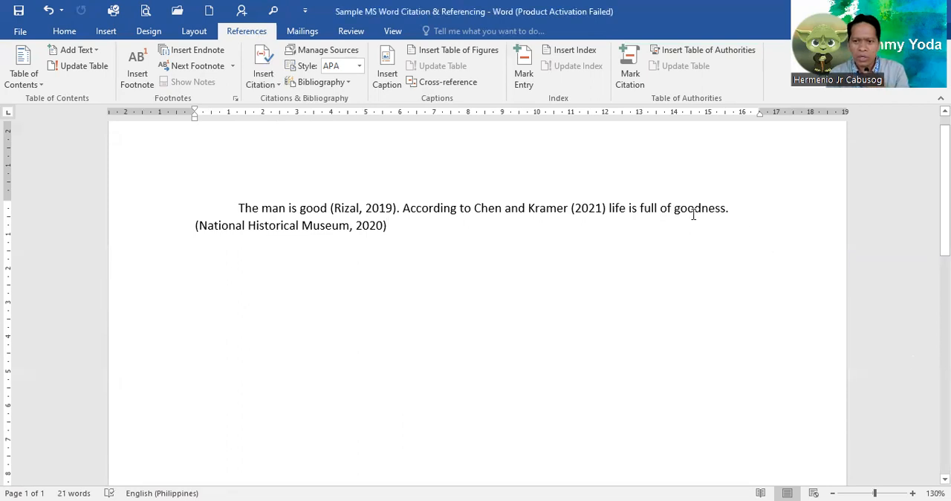
Move the period from after "goodness" to after the National Historical Museum citation so the citation belongs to the sentence.
click(735, 207)
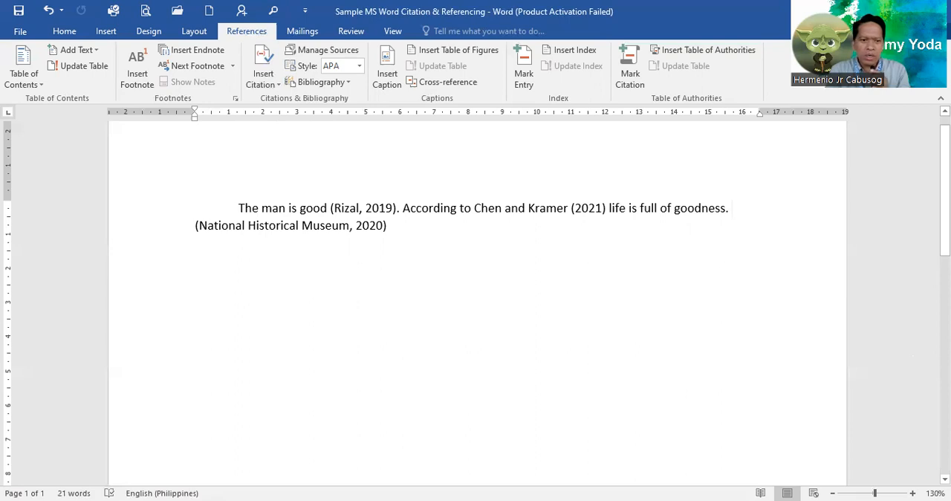
key(Delete)
key(BackSpace)
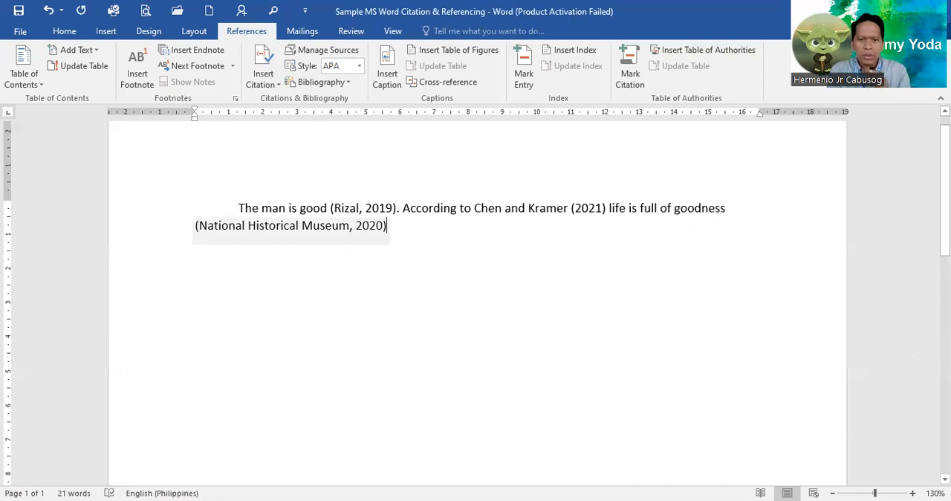
text(.)
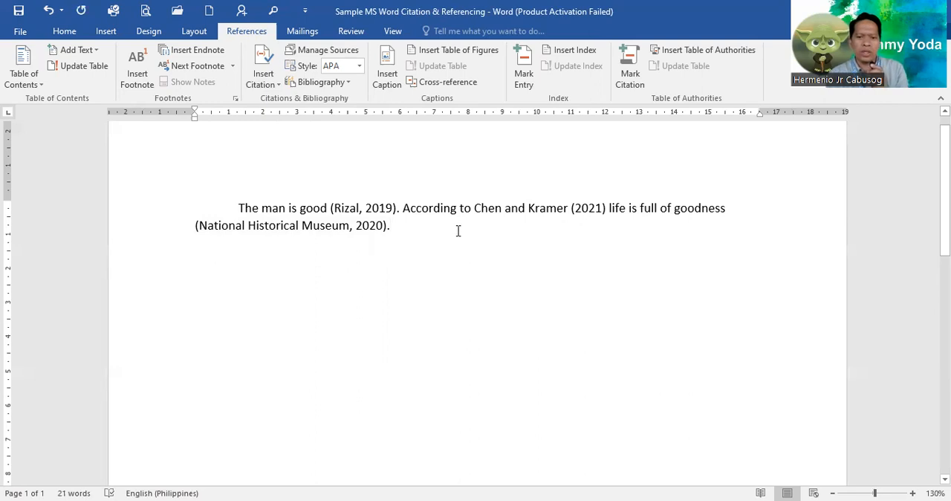
Insert the built-in "References" bibliography two paragraphs below the cited text.
key(Return)
key(Return)
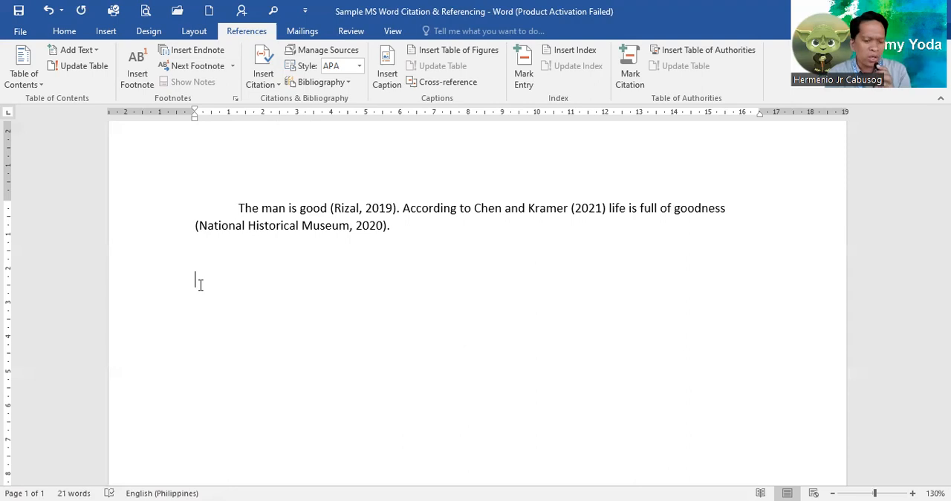
click(339, 83)
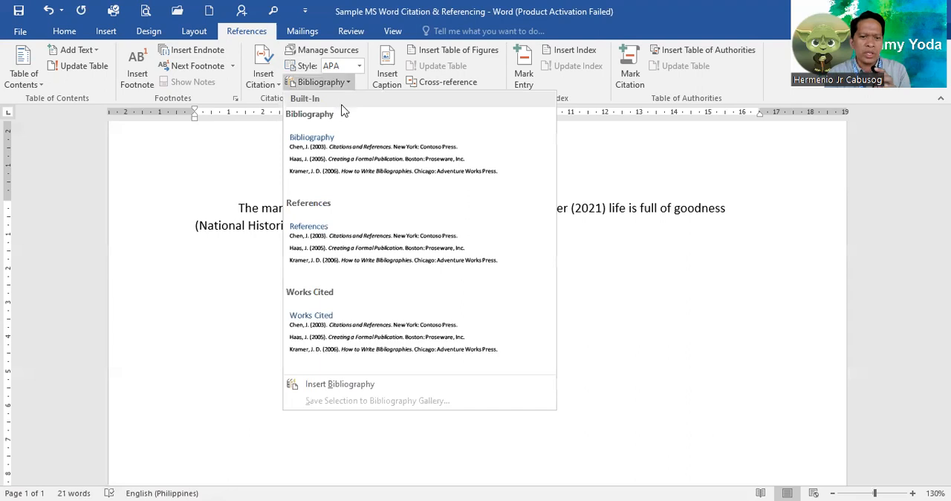
click(352, 248)
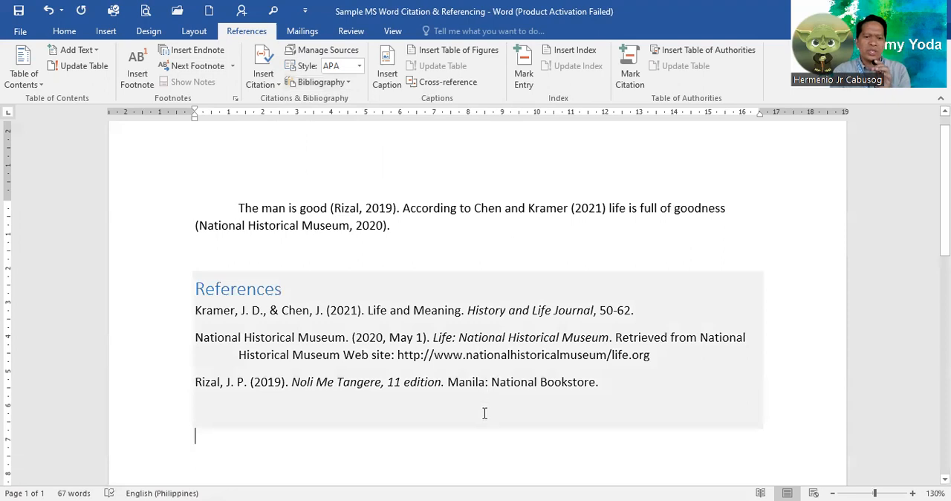